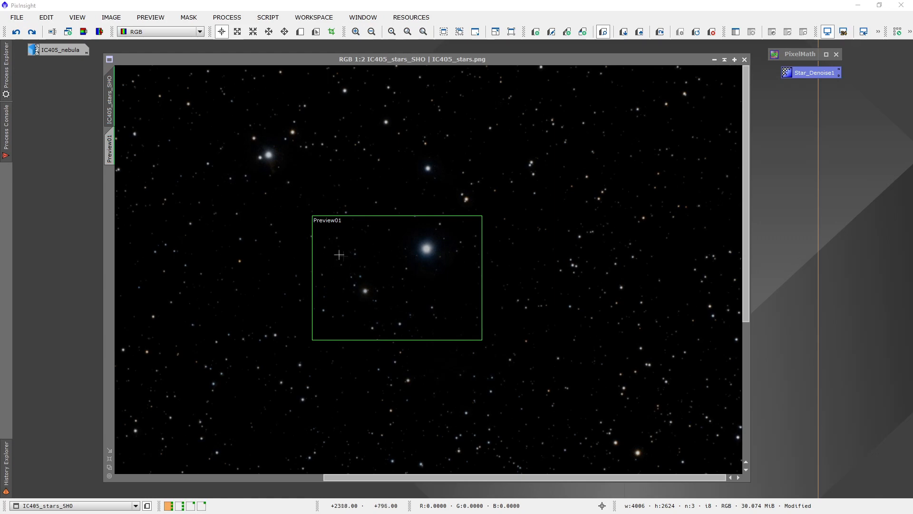
# Step: View Preview01 and zoom in on the bright star
pyautogui.click(110, 149)
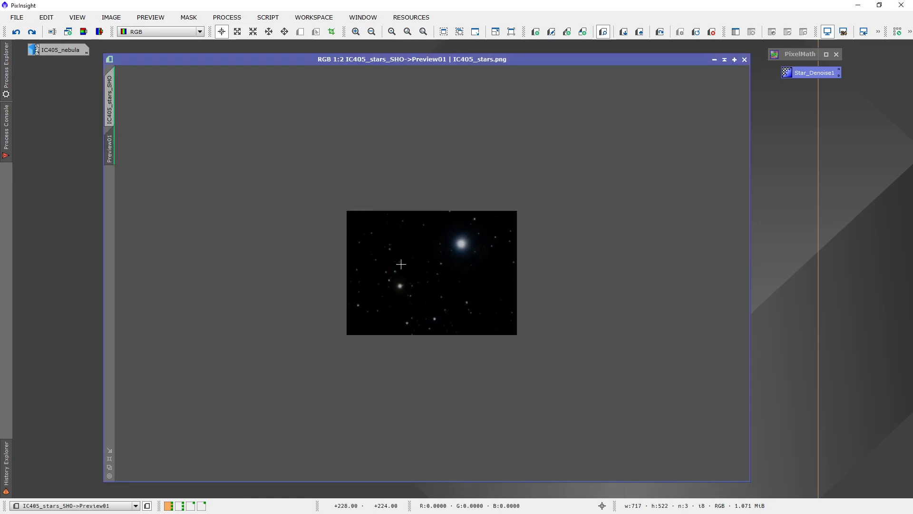
pyautogui.scroll(2, 401, 264)
pyautogui.scroll(1, 401, 265)
pyautogui.scroll(-1, 266, 311)
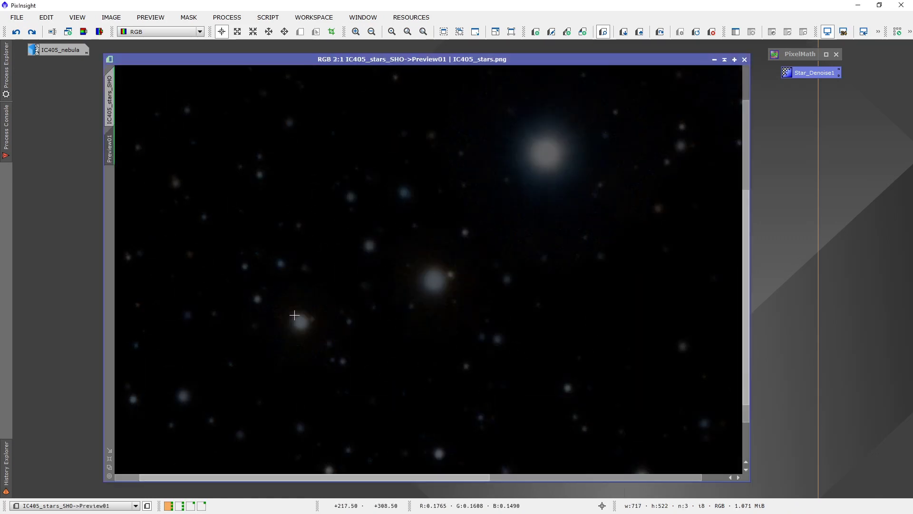
pyautogui.scroll(1, 447, 281)
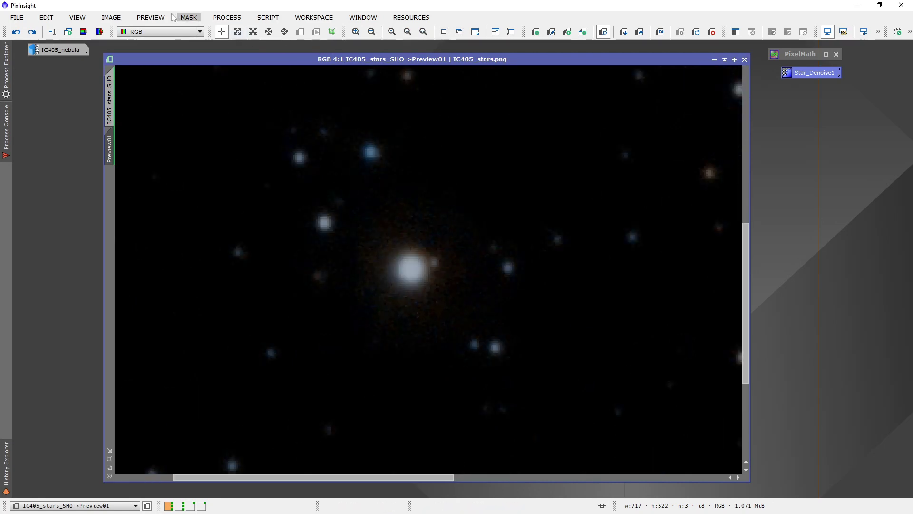
# Step: Stretch the ScreenTransferFunction midtones brighter then darker to reveal the halo, then return to IC405_stars_SHO
pyautogui.click(227, 17)
pyautogui.moveTo(361, 251)
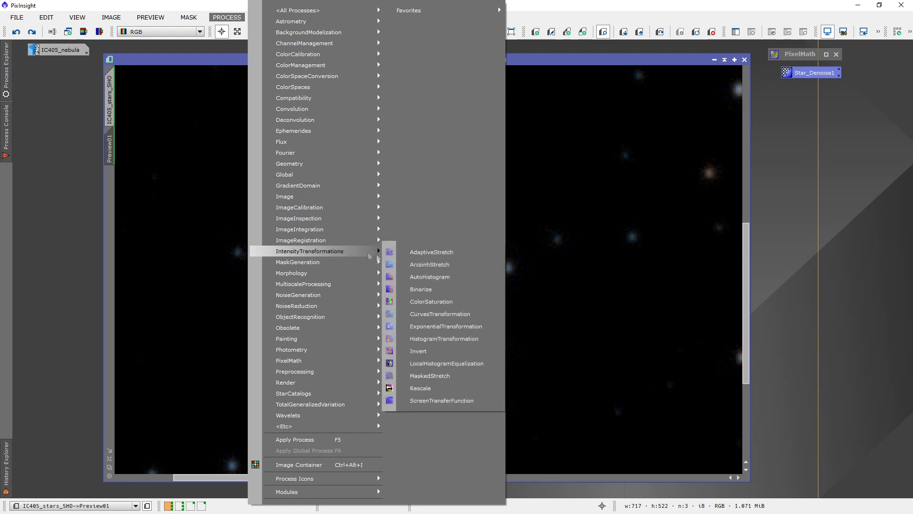
pyautogui.click(462, 401)
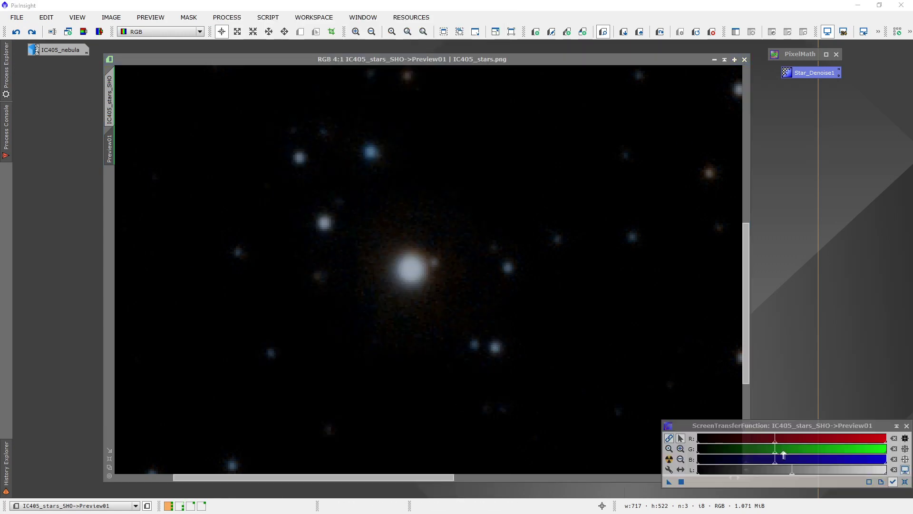
pyautogui.moveTo(775, 447); pyautogui.dragTo(731, 448)
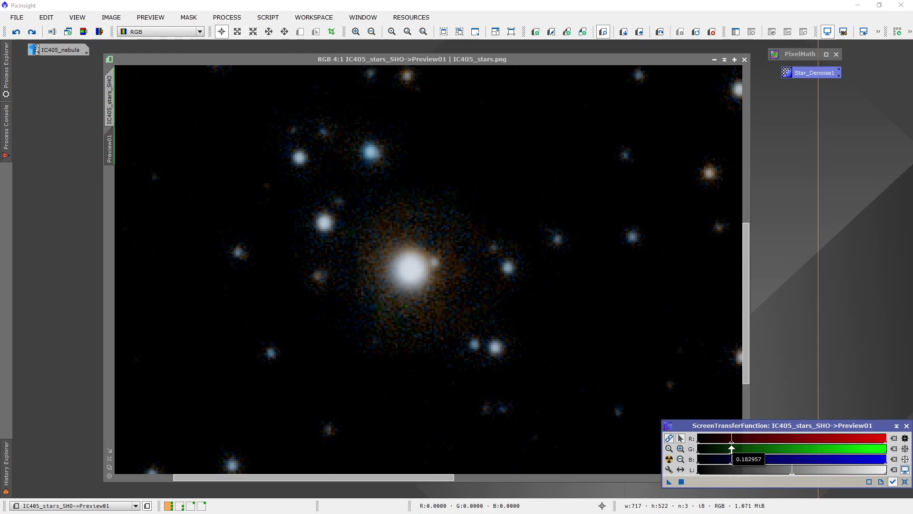
pyautogui.scroll(-3, 631, 343)
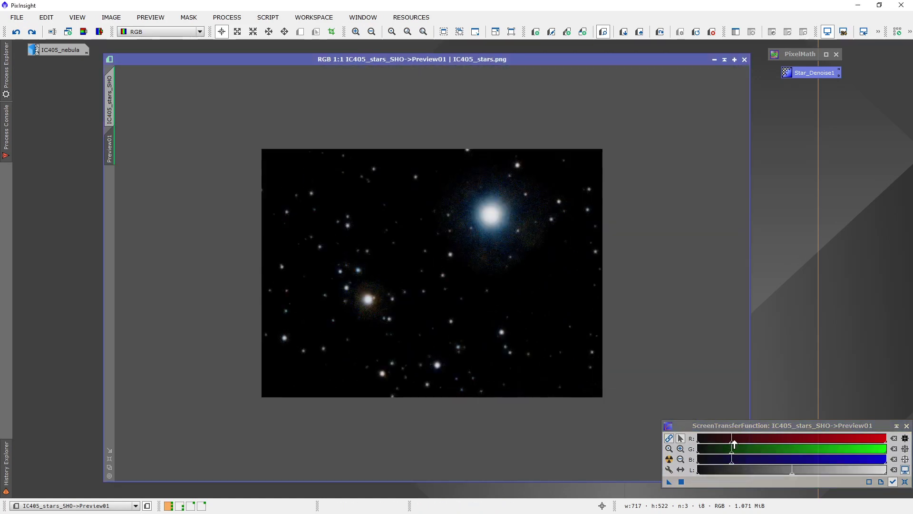
pyautogui.moveTo(734, 441); pyautogui.dragTo(791, 440)
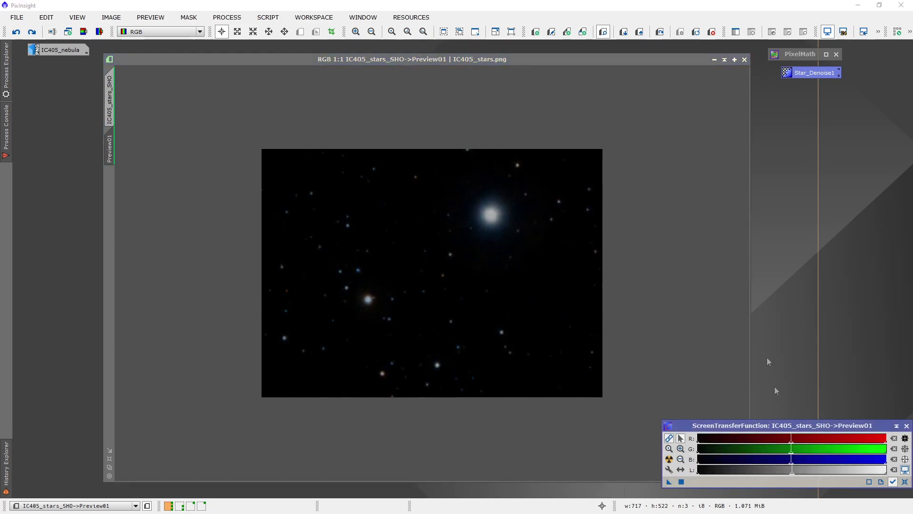
pyautogui.click(110, 95)
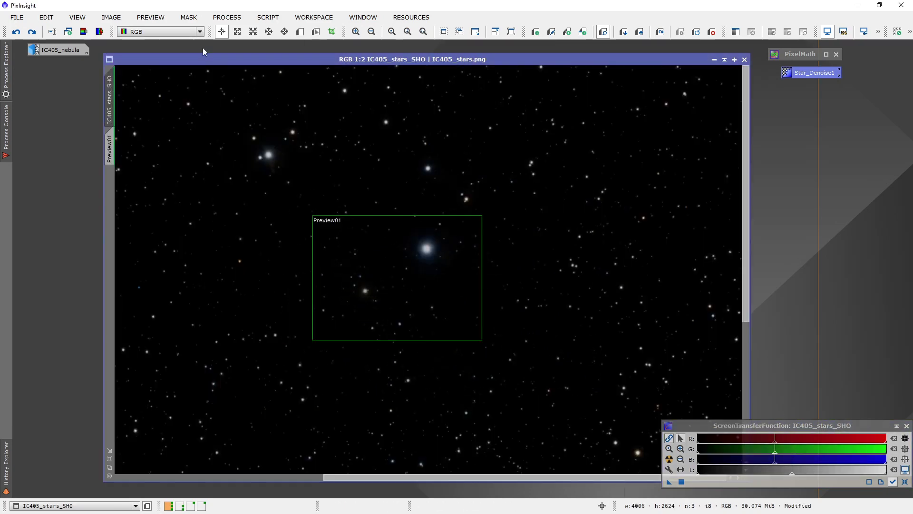
pyautogui.moveTo(209, 59); pyautogui.dragTo(197, 47)
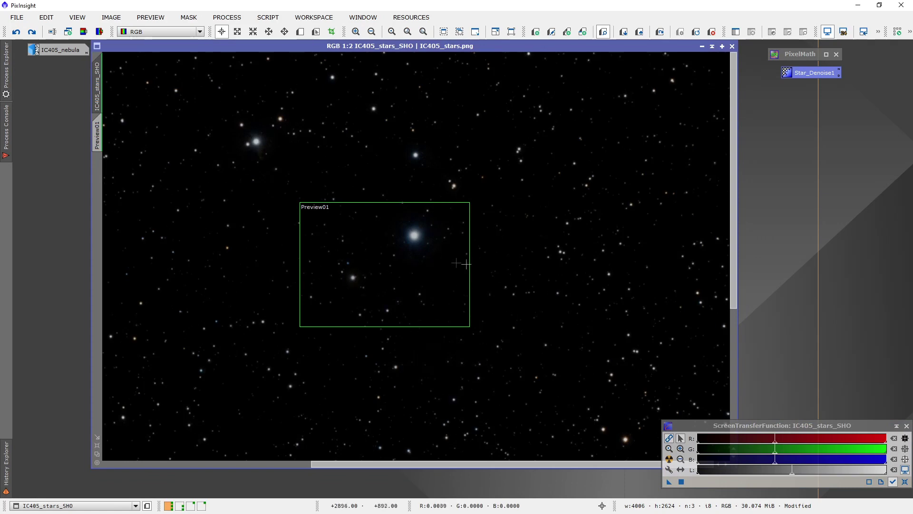
pyautogui.doubleClick(56, 49)
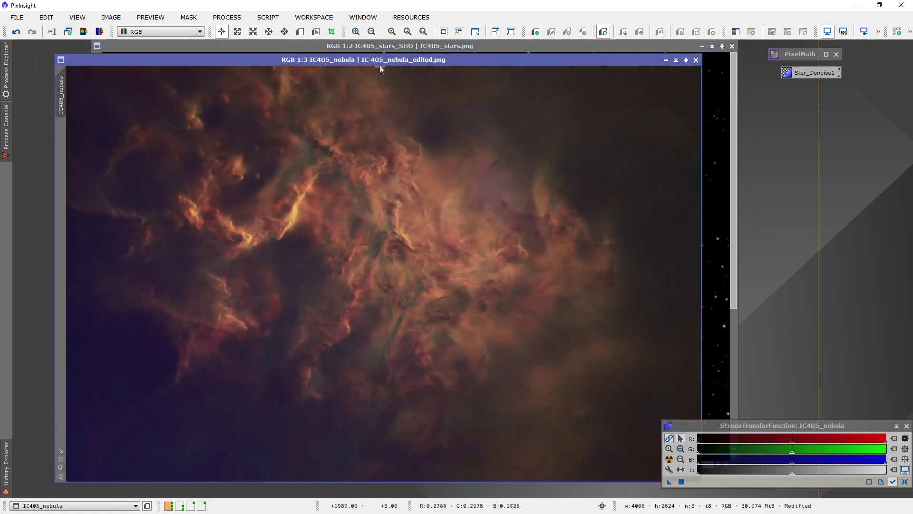
pyautogui.moveTo(381, 58); pyautogui.dragTo(387, 58)
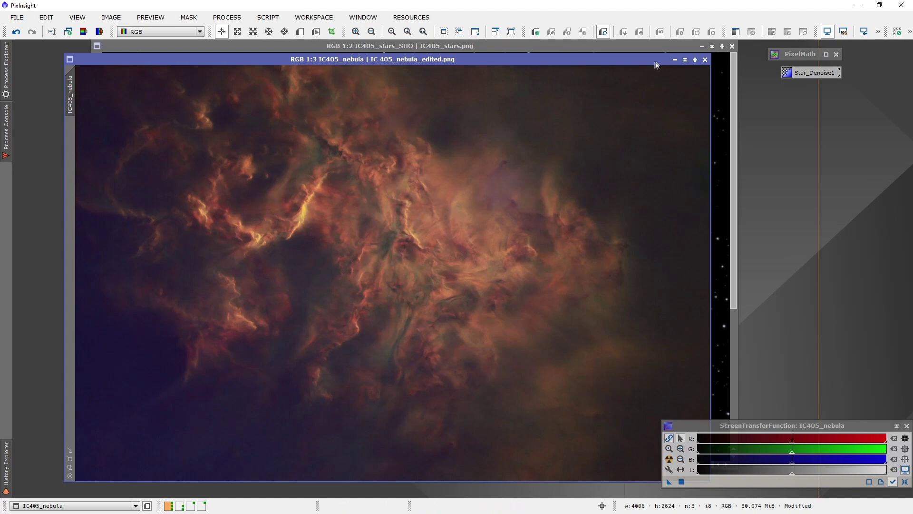
pyautogui.click(675, 59)
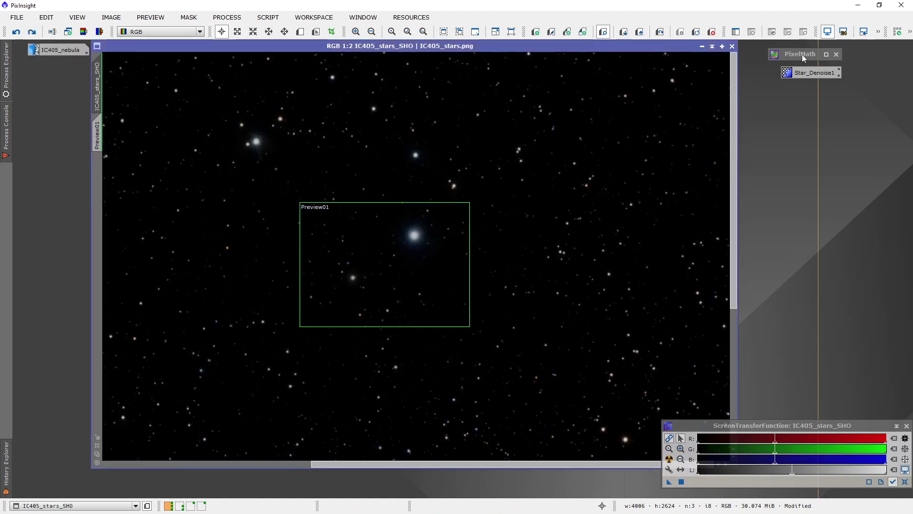
# Step: Apply the PixelMath expression IC405_nebula+IC405_stars_SHO globally to create Image204
pyautogui.doubleClick(802, 54)
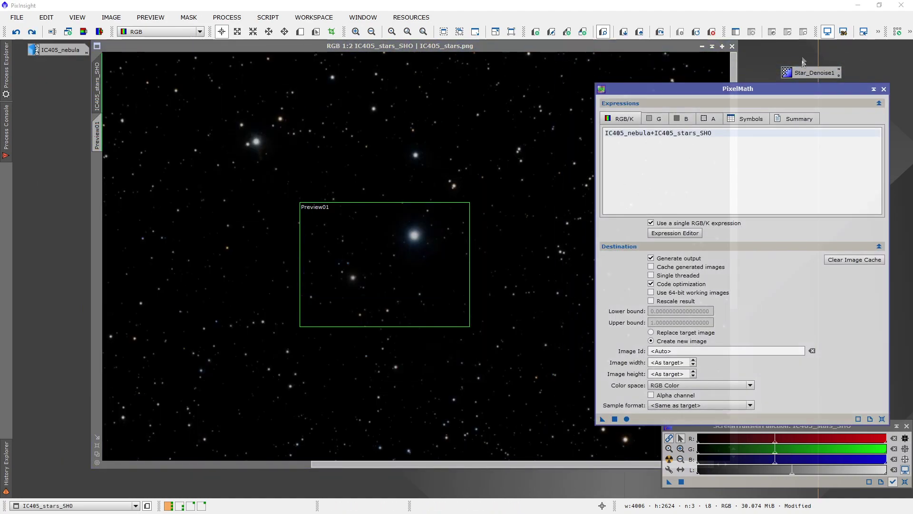
pyautogui.click(614, 419)
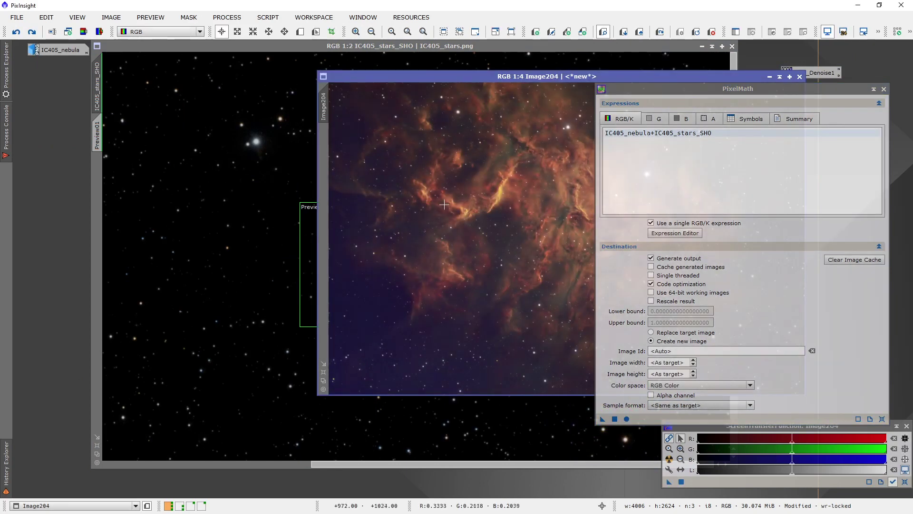
pyautogui.scroll(1, 440, 96)
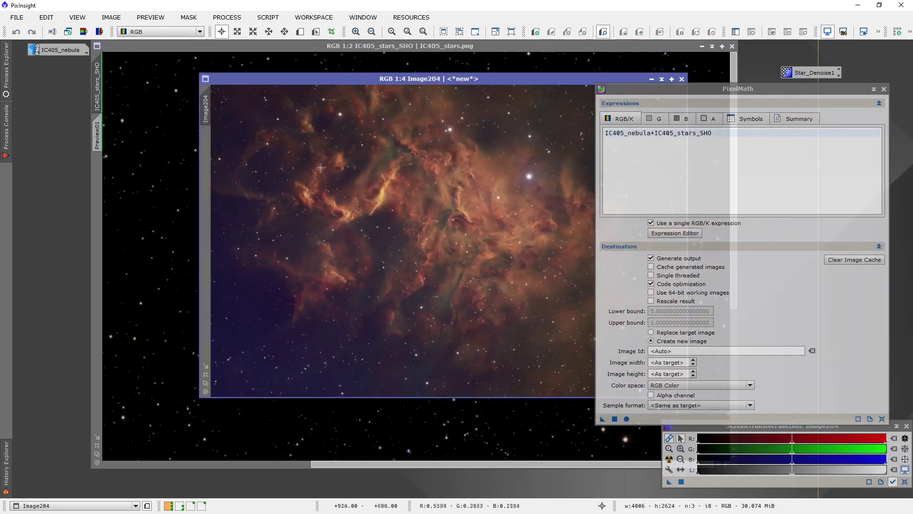
pyautogui.scroll(4, 327, 163)
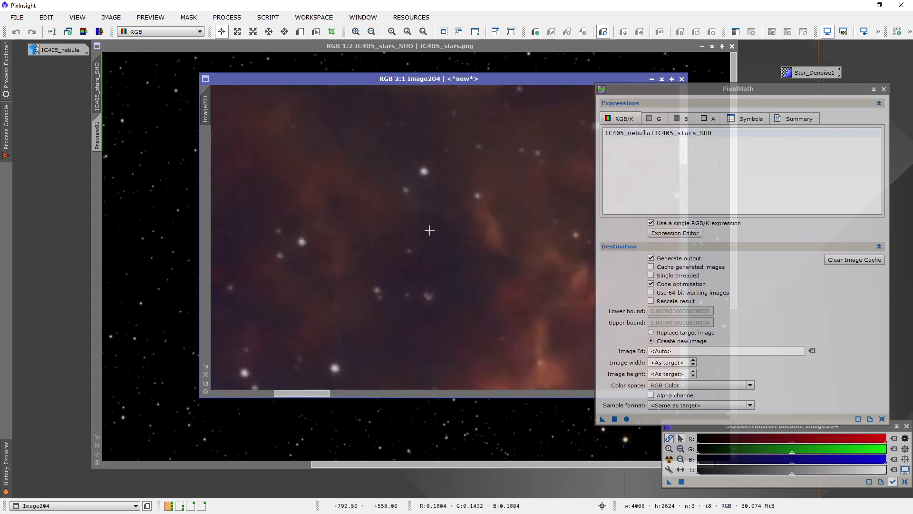
# Step: Inspect Image204 up close, then minimise it to an icon
pyautogui.moveTo(456, 80); pyautogui.dragTo(346, 80)
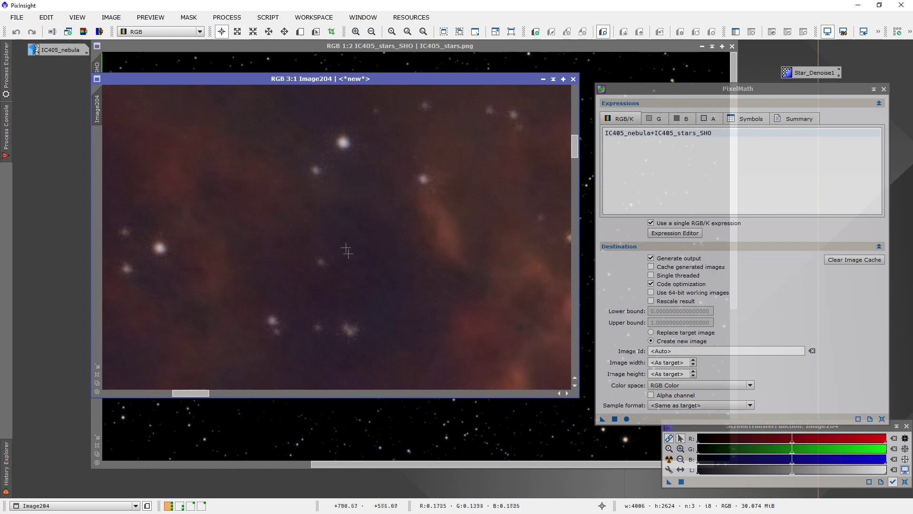
pyautogui.scroll(-3, 344, 248)
pyautogui.scroll(3, 381, 326)
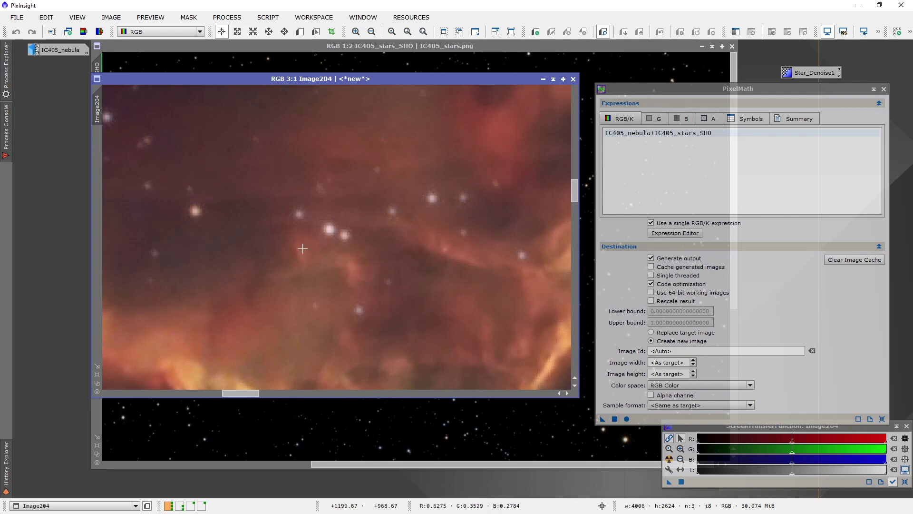
pyautogui.scroll(-3, 328, 230)
pyautogui.scroll(1, 384, 148)
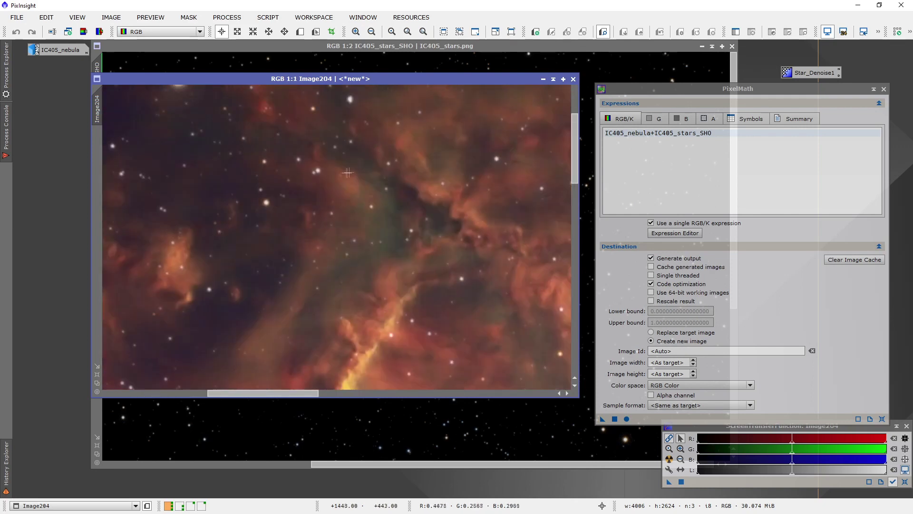
pyautogui.scroll(1, 347, 172)
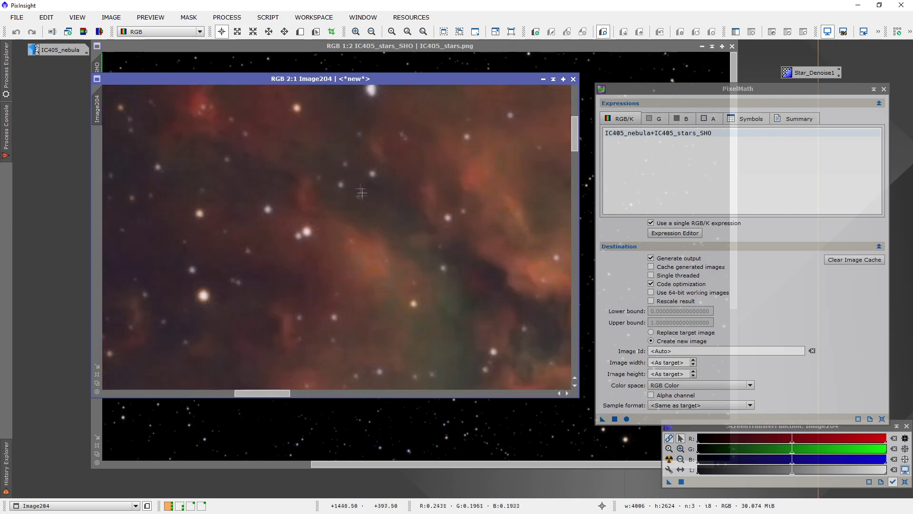
pyautogui.scroll(-3, 297, 258)
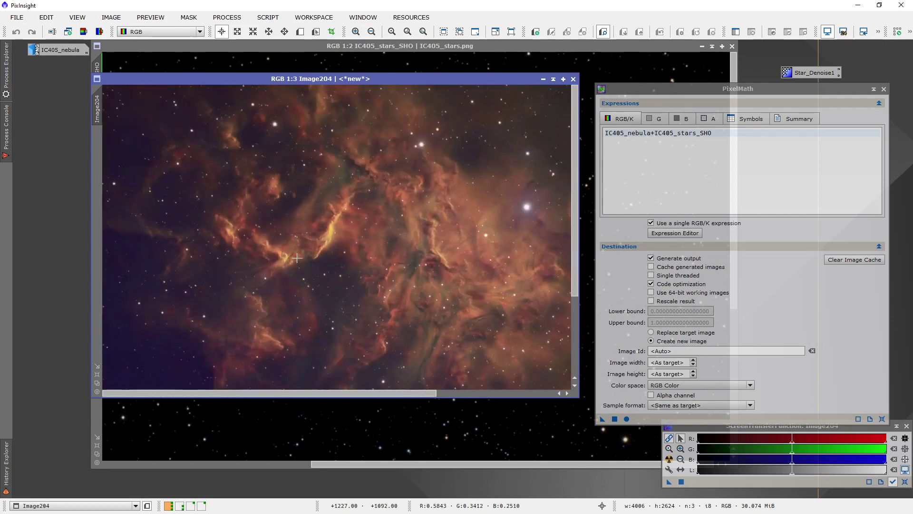
pyautogui.click(543, 79)
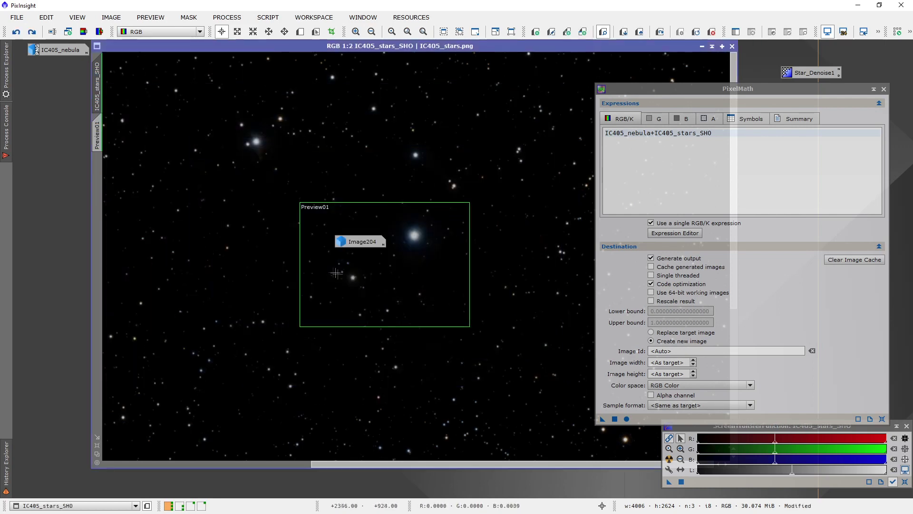
# Step: Move the Image204 icon aside, iconize PixelMath, and shift the Star_Denoise1 icon lower
pyautogui.moveTo(360, 241); pyautogui.dragTo(53, 107)
pyautogui.doubleClick(769, 92)
pyautogui.moveTo(816, 75); pyautogui.dragTo(805, 108)
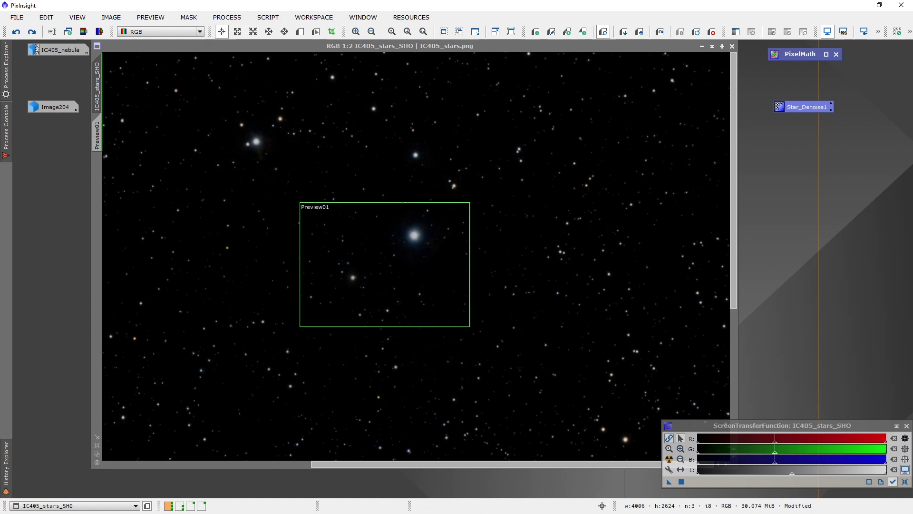
# Step: Open the Star_Denoise1 TGVDenoise settings and review its Lightness and Chrominance tabs
pyautogui.doubleClick(797, 106)
pyautogui.moveTo(665, 137); pyautogui.dragTo(717, 144)
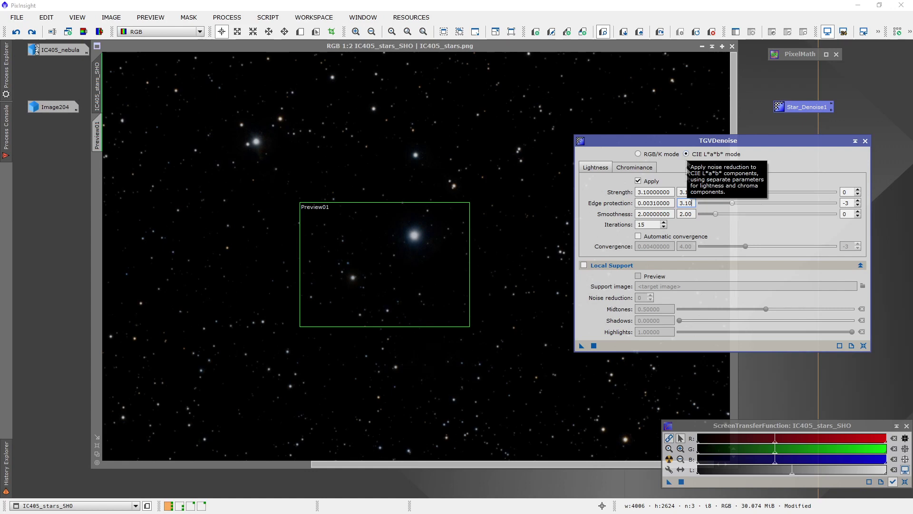
pyautogui.click(637, 172)
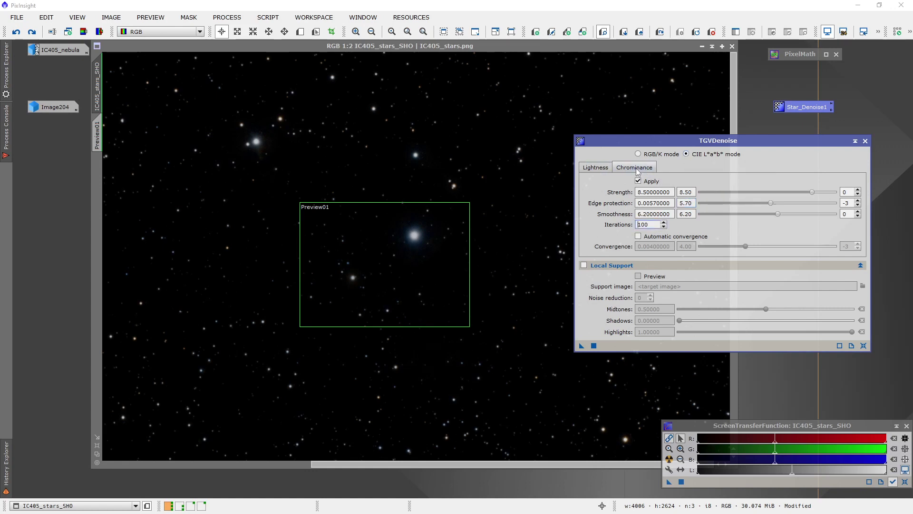
pyautogui.click(600, 170)
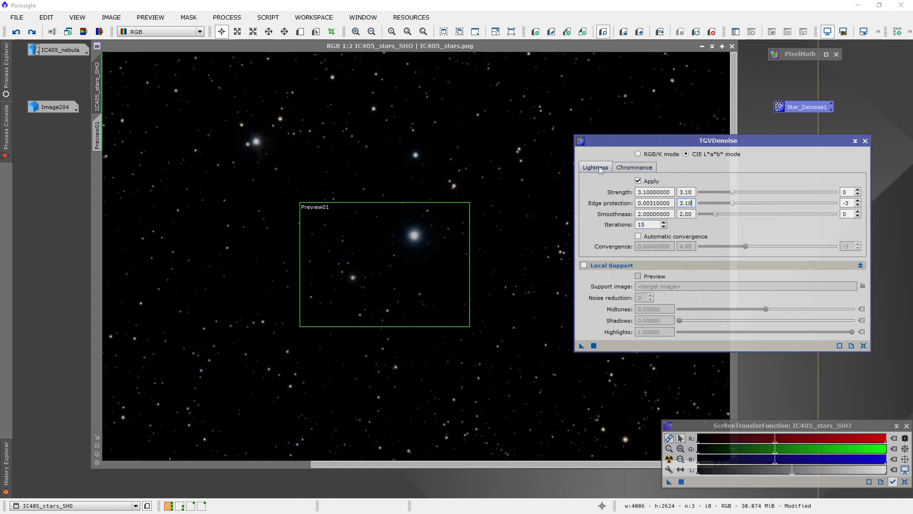
pyautogui.click(630, 169)
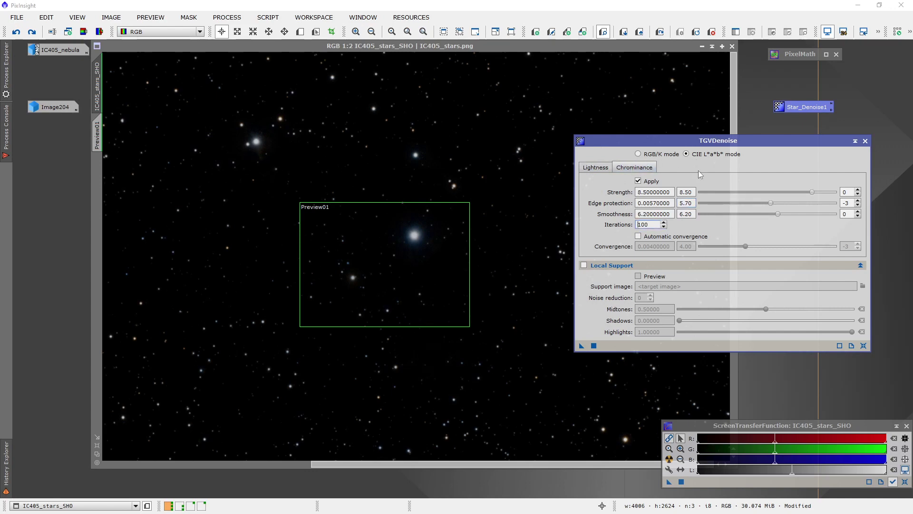
pyautogui.moveTo(659, 142); pyautogui.dragTo(682, 142)
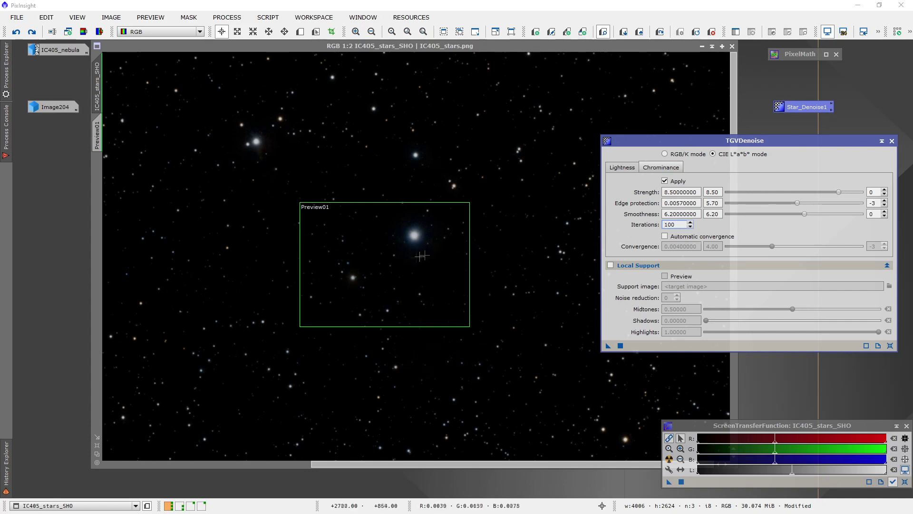
# Step: Inspect the stars up close with TGVDenoise at Strength 3.10, Smoothness 2.00, 15 iterations
pyautogui.click(383, 279)
pyautogui.scroll(2, 382, 279)
pyautogui.scroll(1, 383, 279)
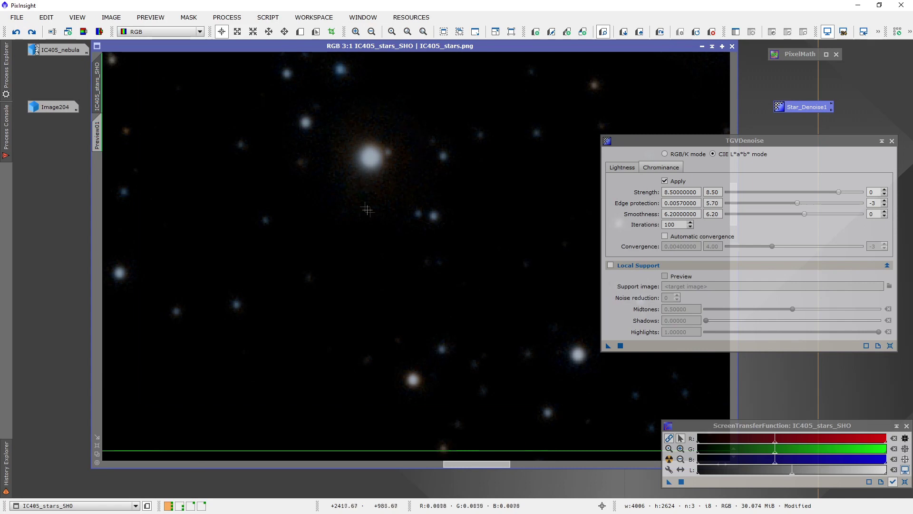
pyautogui.scroll(-3, 363, 199)
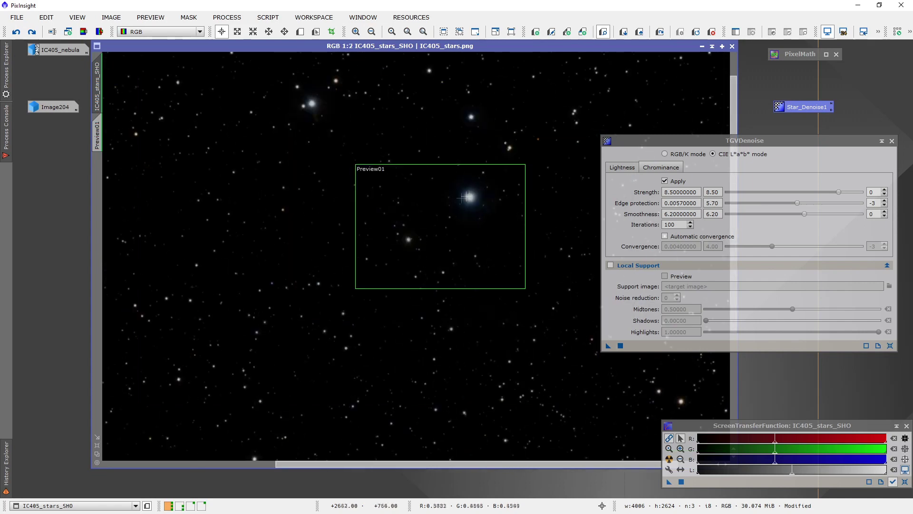
pyautogui.scroll(1, 403, 204)
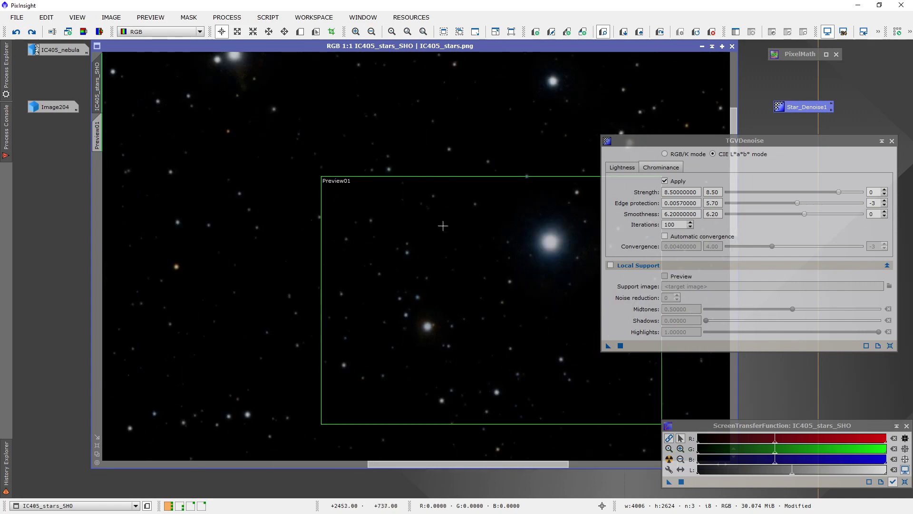
pyautogui.scroll(1, 443, 226)
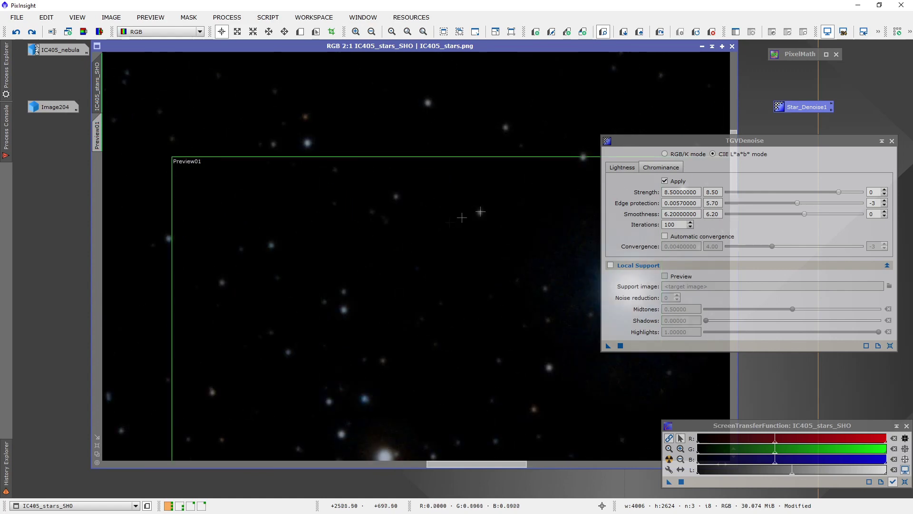
pyautogui.moveTo(742, 140); pyautogui.dragTo(731, 78)
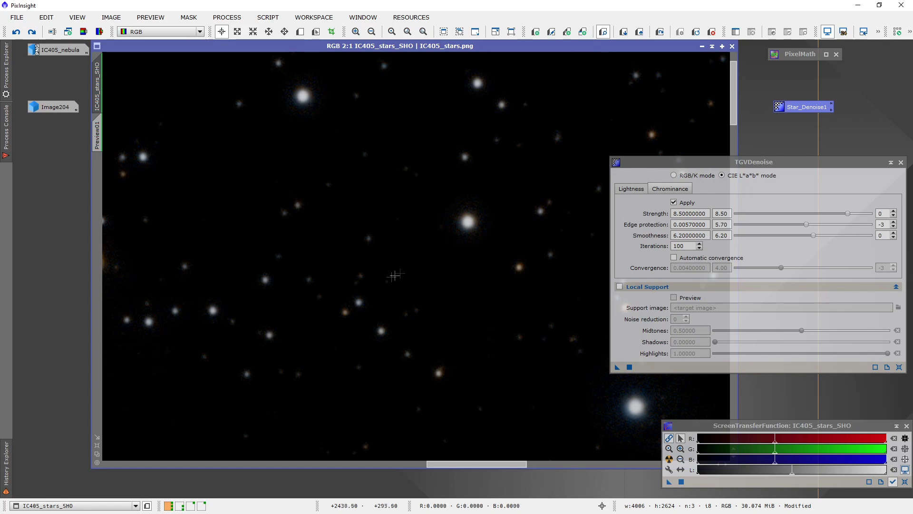
pyautogui.scroll(-2, 379, 277)
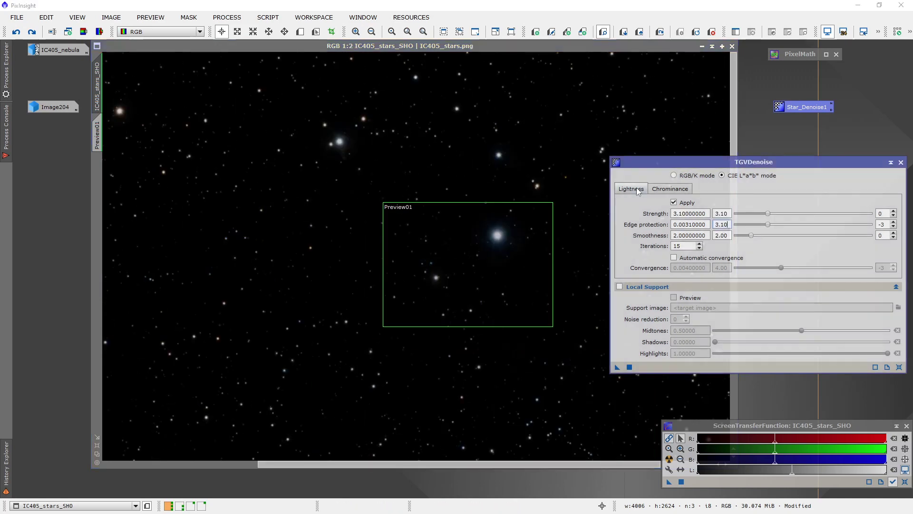
# Step: Rearrange the TGVDenoise and star image windows and switch the image to Preview01
pyautogui.moveTo(645, 163); pyautogui.dragTo(657, 148)
pyautogui.moveTo(575, 46); pyautogui.dragTo(535, 60)
pyautogui.scroll(1, 551, 219)
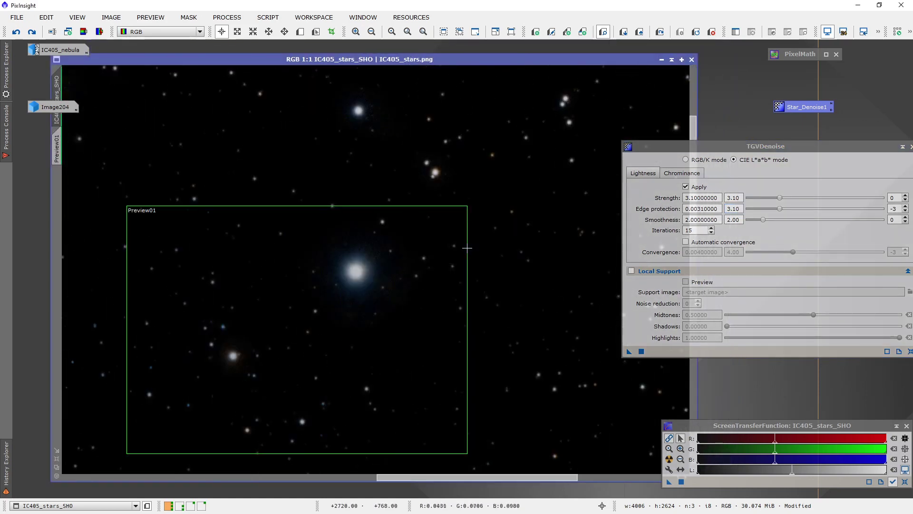
pyautogui.scroll(1, 392, 269)
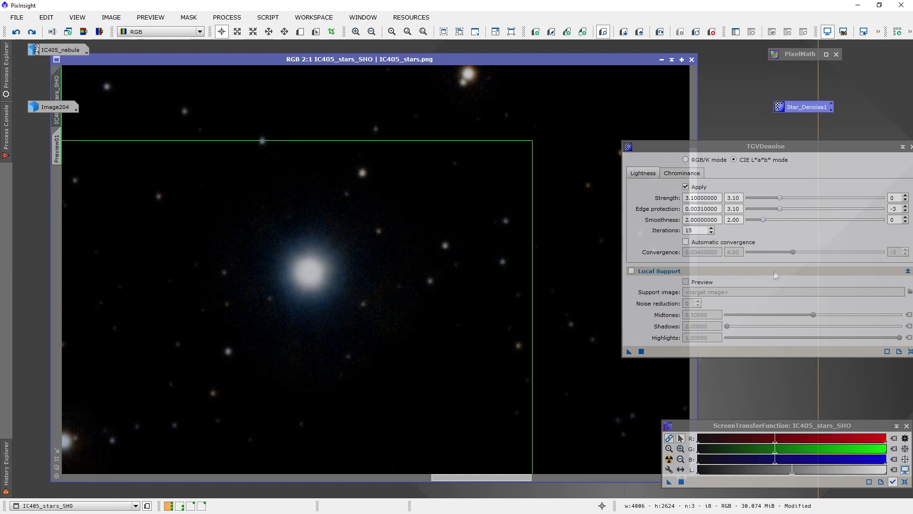
pyautogui.moveTo(642, 211)
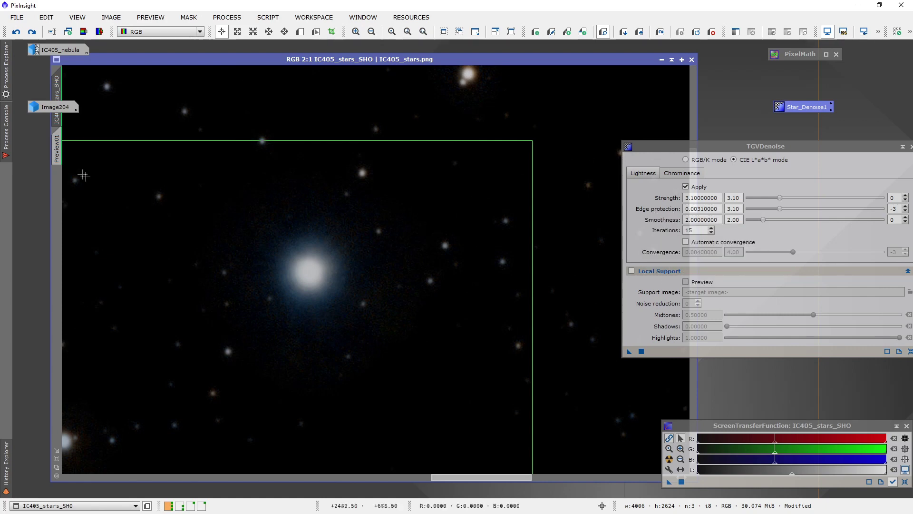
pyautogui.click(57, 151)
pyautogui.scroll(1, 385, 268)
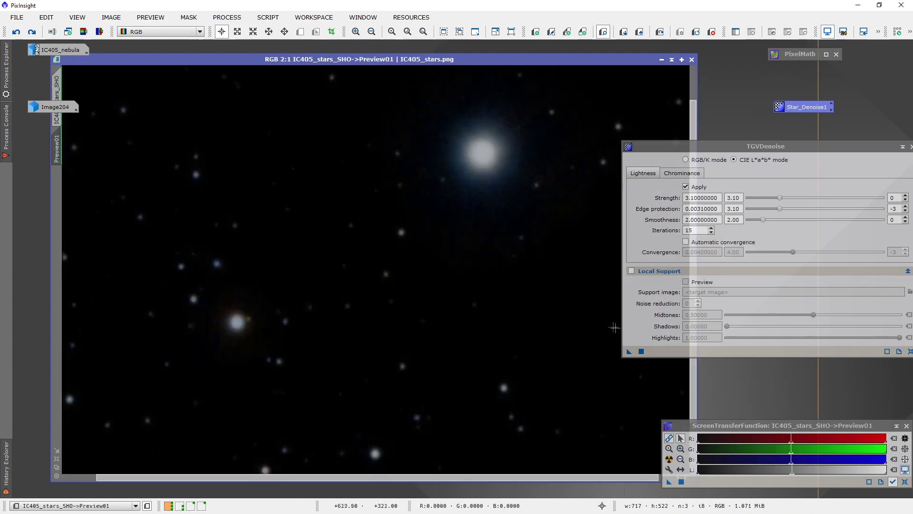
# Step: Apply TGVDenoise to Preview01 and inspect the denoised bright star up close
pyautogui.click(641, 352)
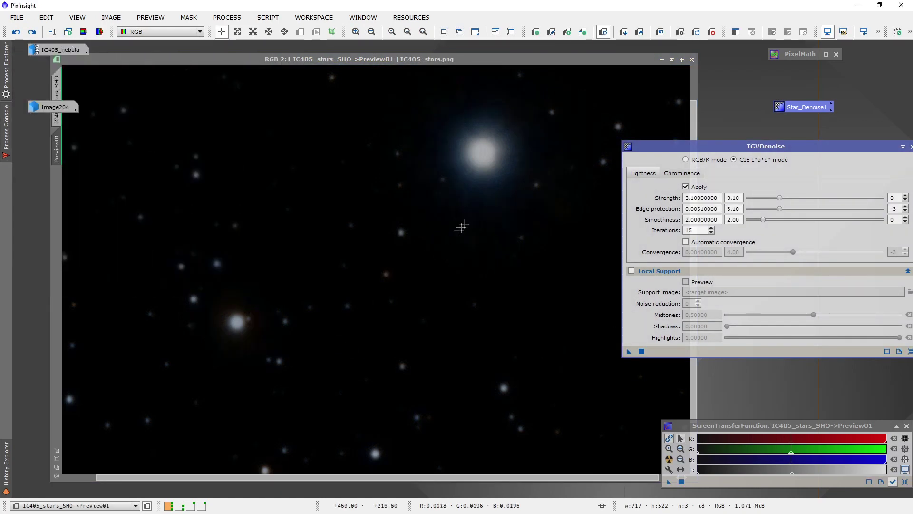
pyautogui.scroll(2, 241, 320)
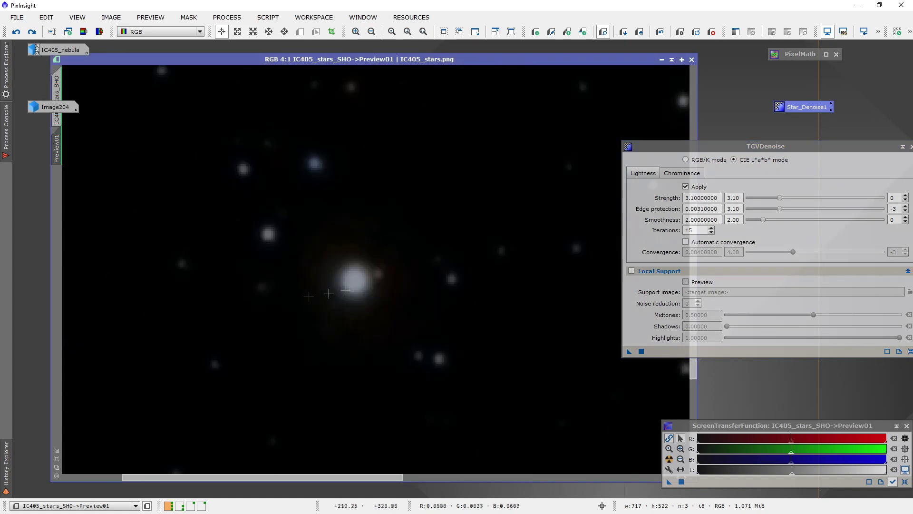
pyautogui.scroll(-2, 367, 281)
pyautogui.scroll(1, 434, 190)
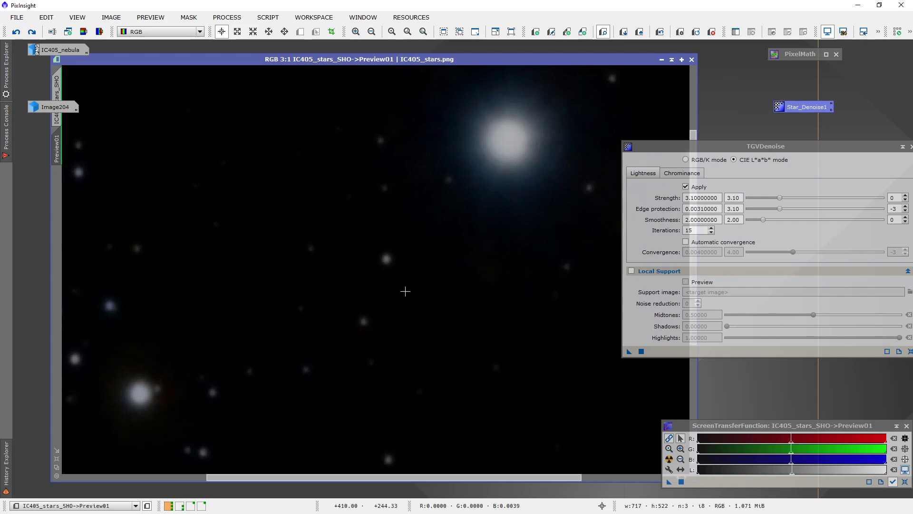
pyautogui.scroll(-1, 400, 306)
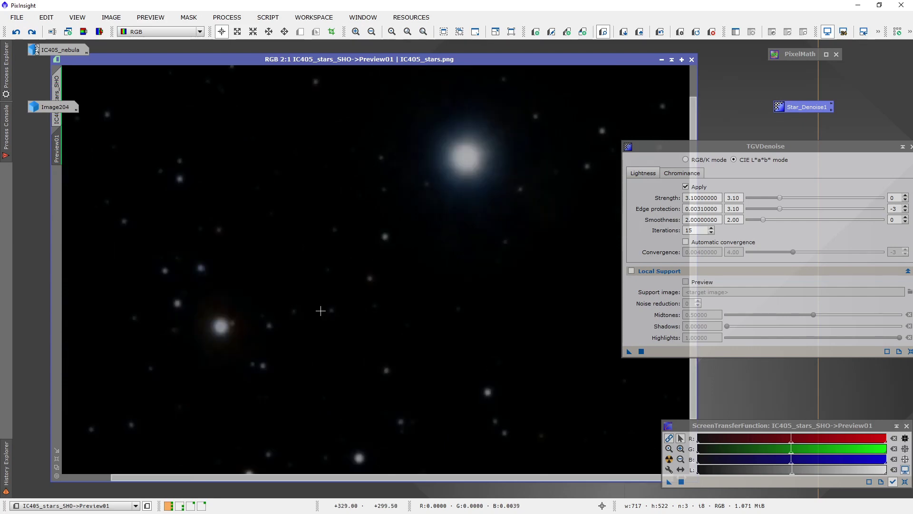
pyautogui.scroll(1, 277, 304)
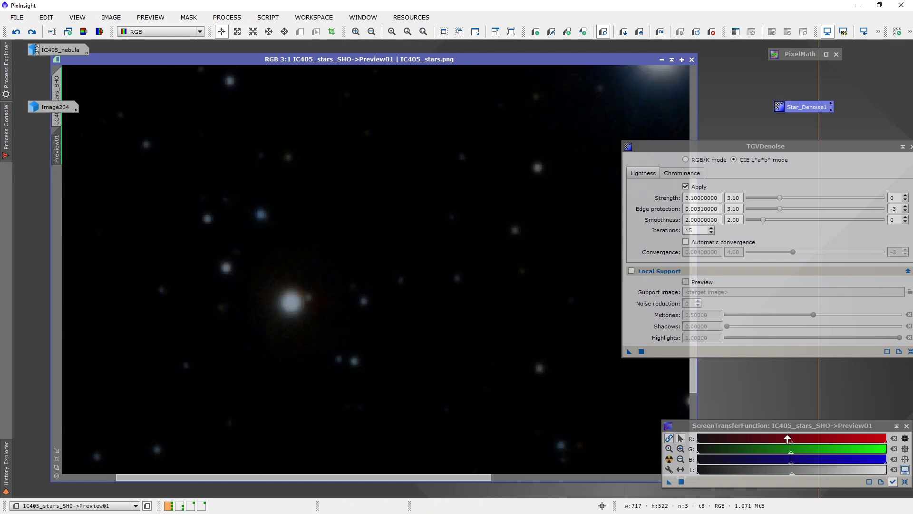
pyautogui.moveTo(791, 445); pyautogui.dragTo(763, 447)
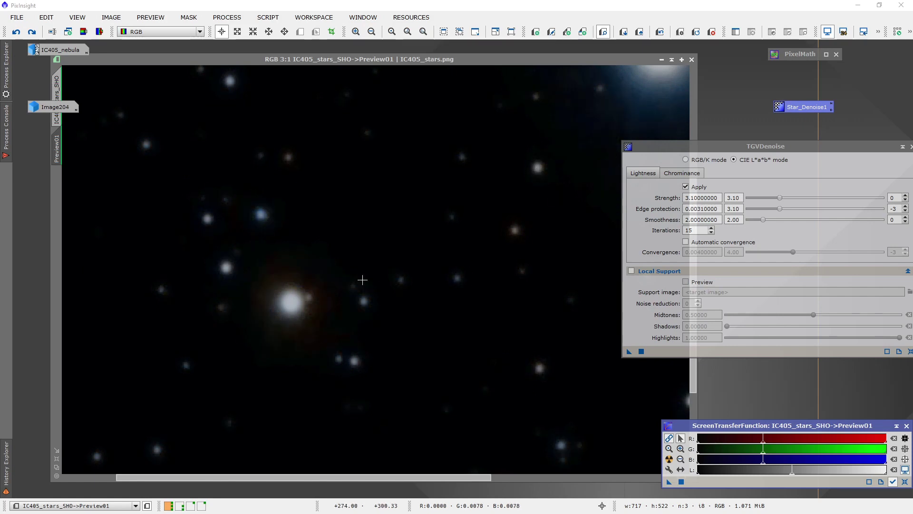
pyautogui.scroll(-1, 365, 281)
pyautogui.scroll(-1, 365, 282)
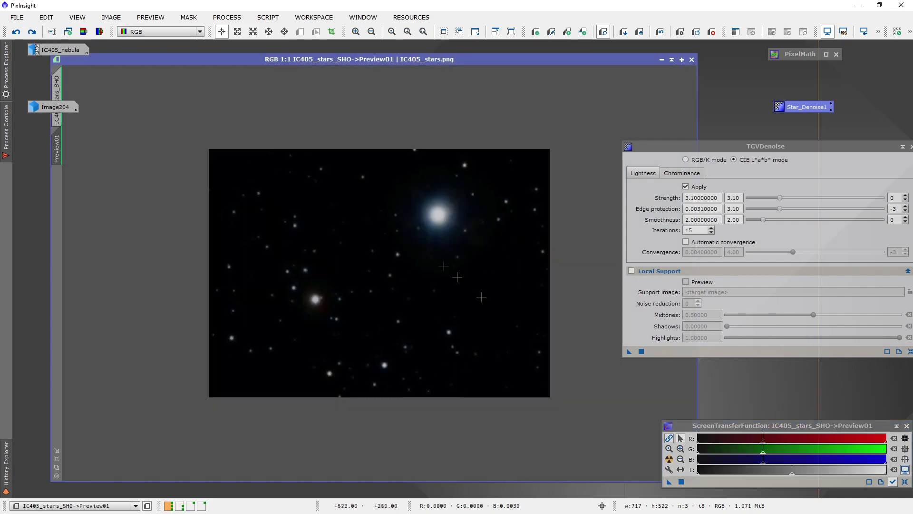
pyautogui.click(905, 481)
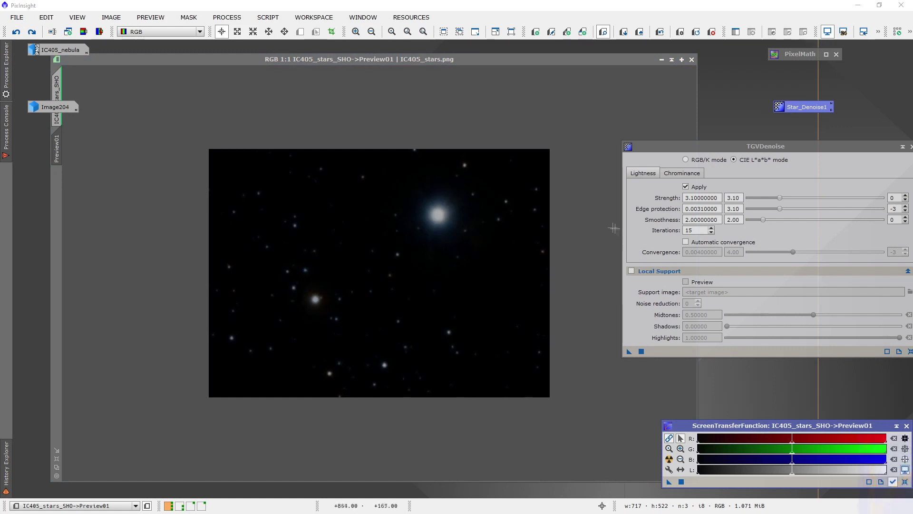
pyautogui.scroll(1, 339, 234)
pyautogui.scroll(-1, 335, 245)
pyautogui.scroll(1, 314, 230)
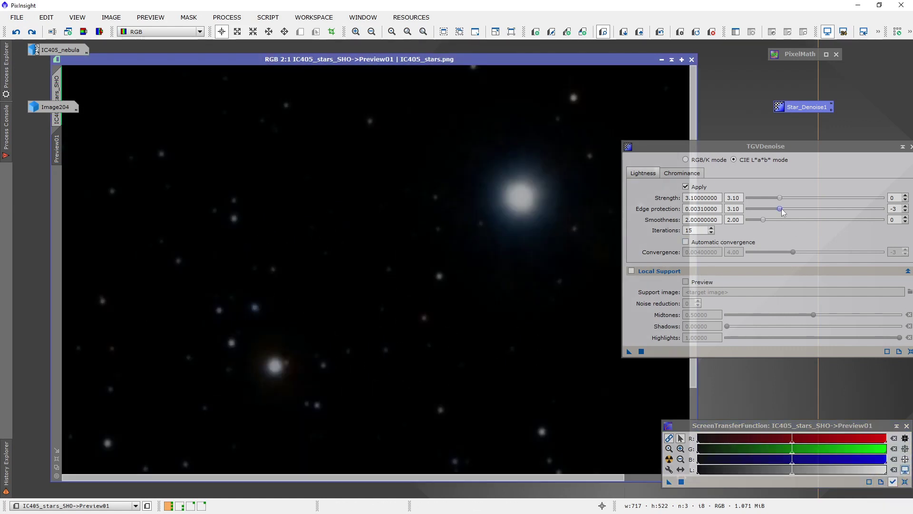
# Step: Raise Edge protection to 6.50 and rerun TGVDenoise on Preview01
pyautogui.moveTo(780, 211); pyautogui.dragTo(832, 216)
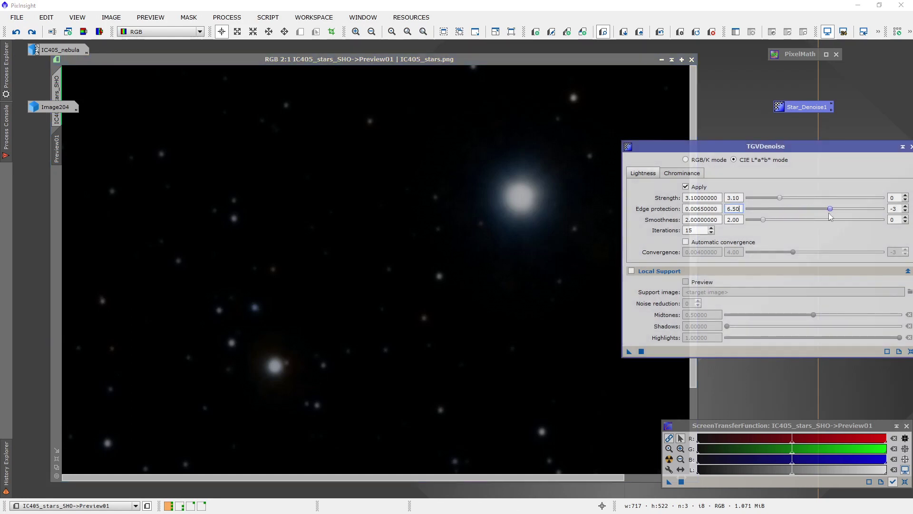
pyautogui.click(641, 350)
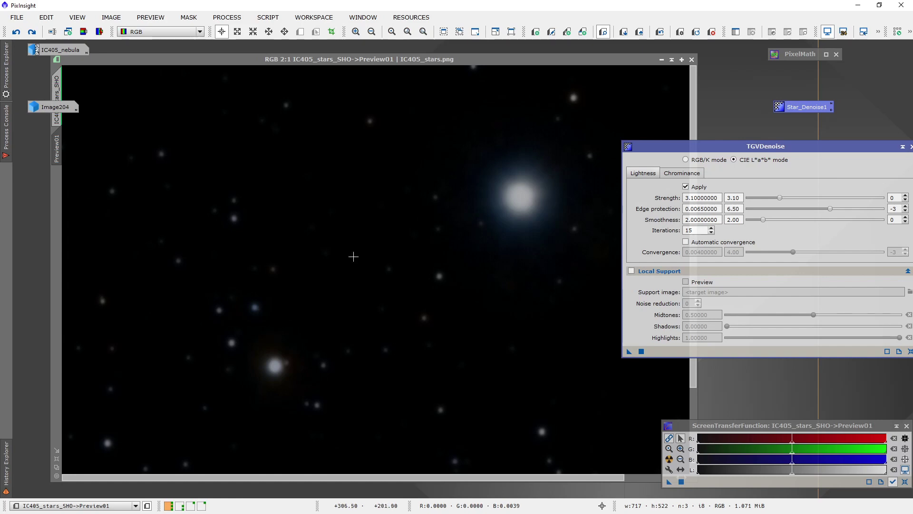
pyautogui.scroll(-3, 257, 354)
pyautogui.scroll(-1, 302, 323)
pyautogui.scroll(1, 303, 321)
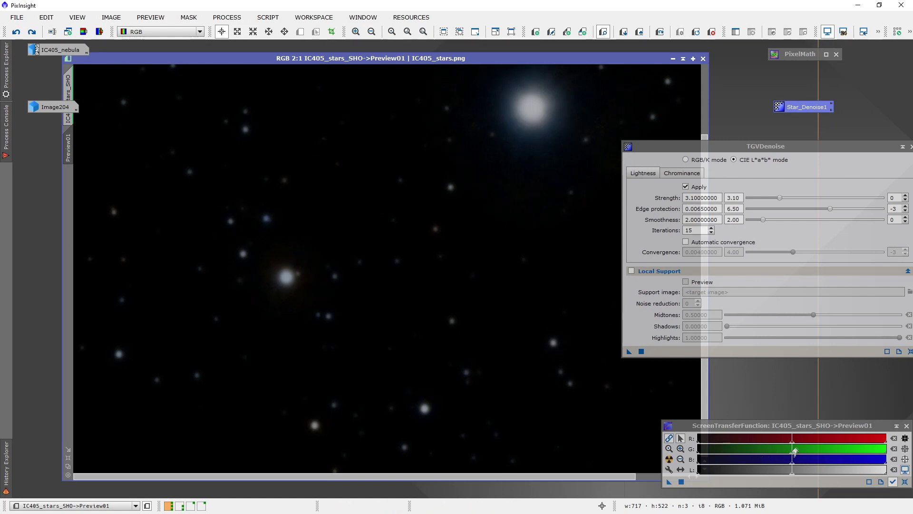
pyautogui.scroll(1, 344, 159)
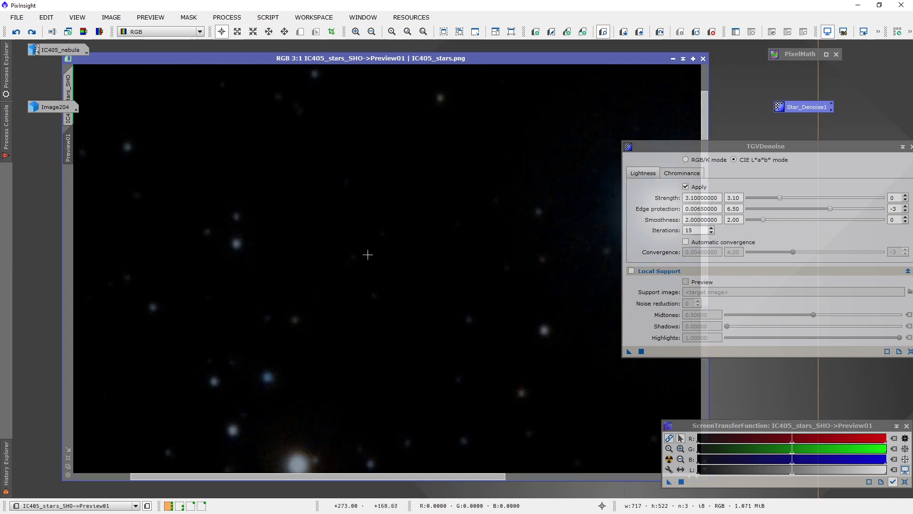
pyautogui.scroll(1, 367, 252)
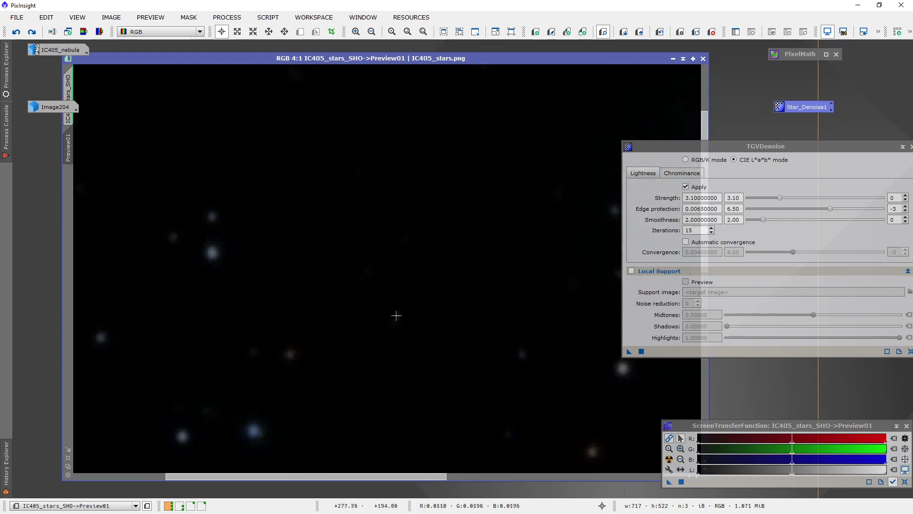
# Step: Brighten the screen stretch to inspect noise, then return Edge protection to 3.10
pyautogui.moveTo(793, 443); pyautogui.dragTo(762, 444)
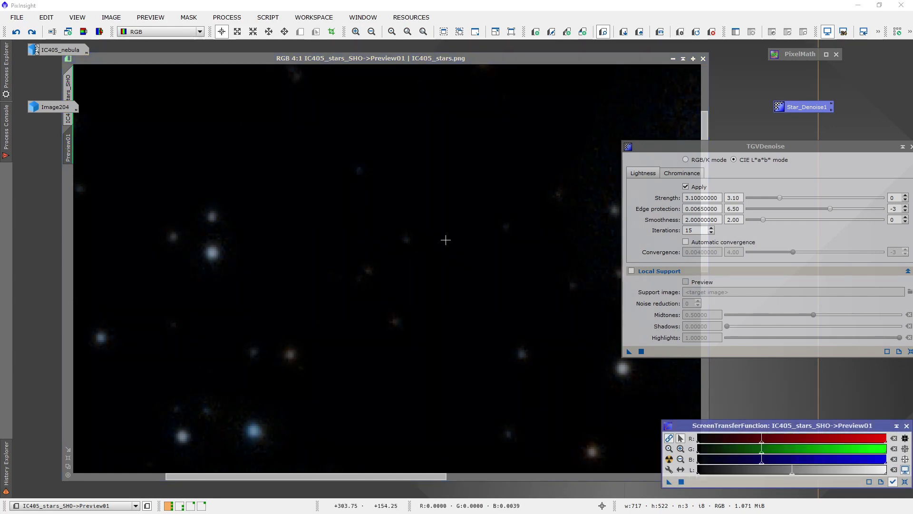
pyautogui.scroll(-3, 443, 271)
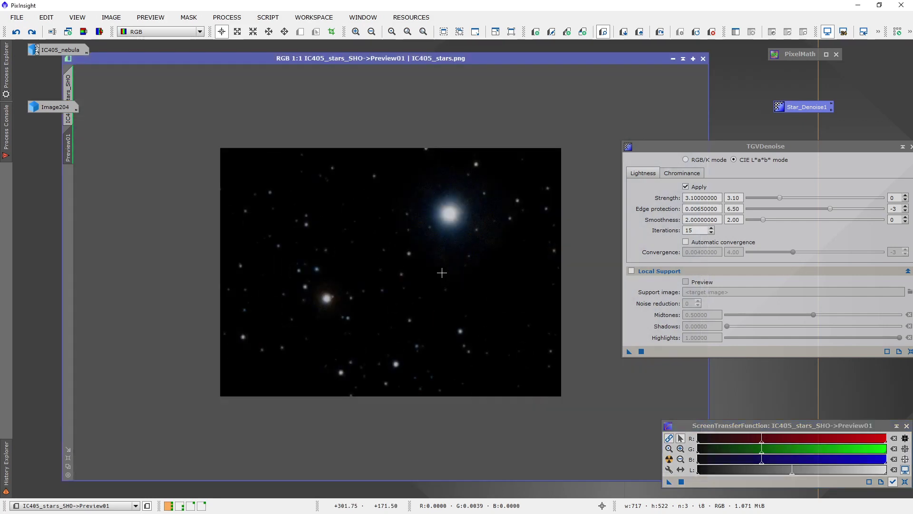
pyautogui.moveTo(833, 212); pyautogui.dragTo(780, 212)
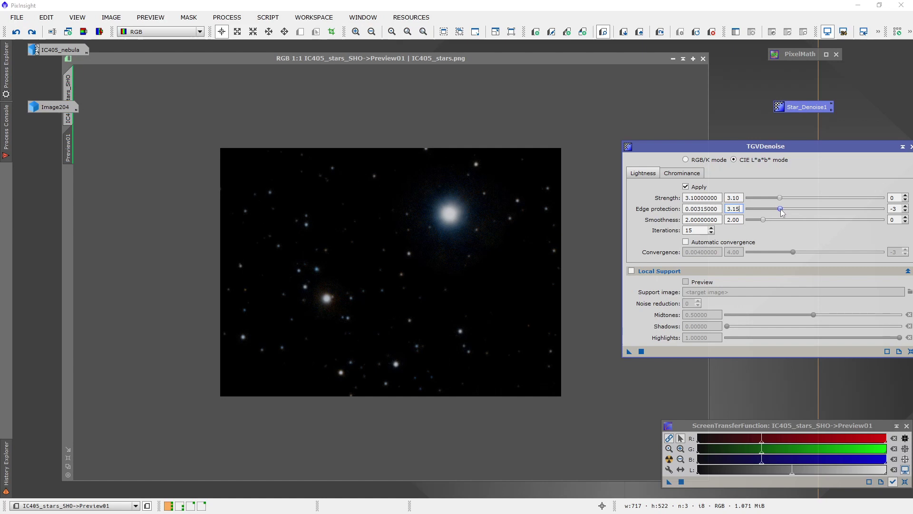
# Step: Apply TGVDenoise to the full IC405_stars_SHO image, fitted to the window
pyautogui.click(68, 90)
pyautogui.hotkey('ctrl', 'shift', 'z')
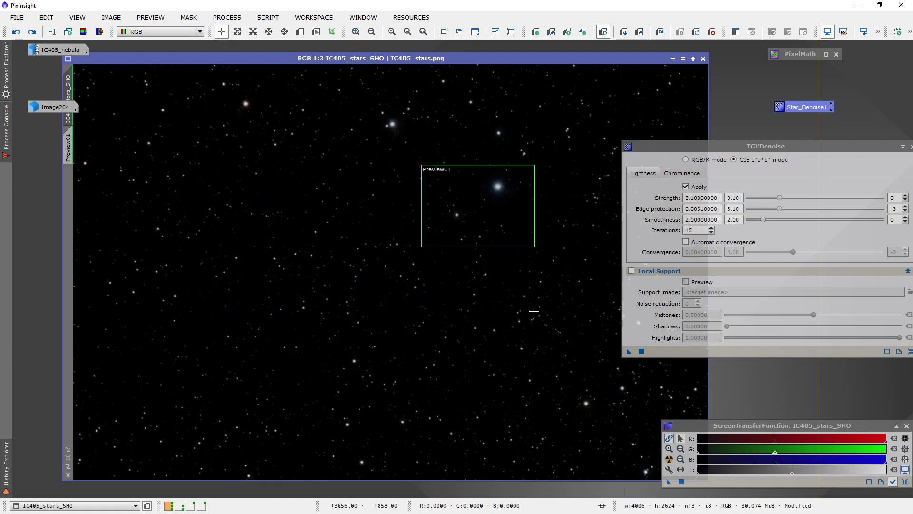
pyautogui.click(629, 351)
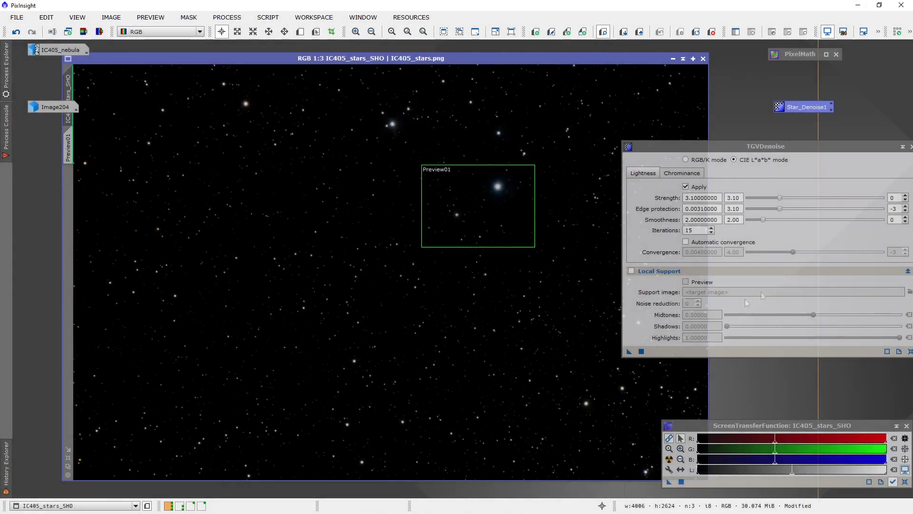
pyautogui.scroll(3, 180, 137)
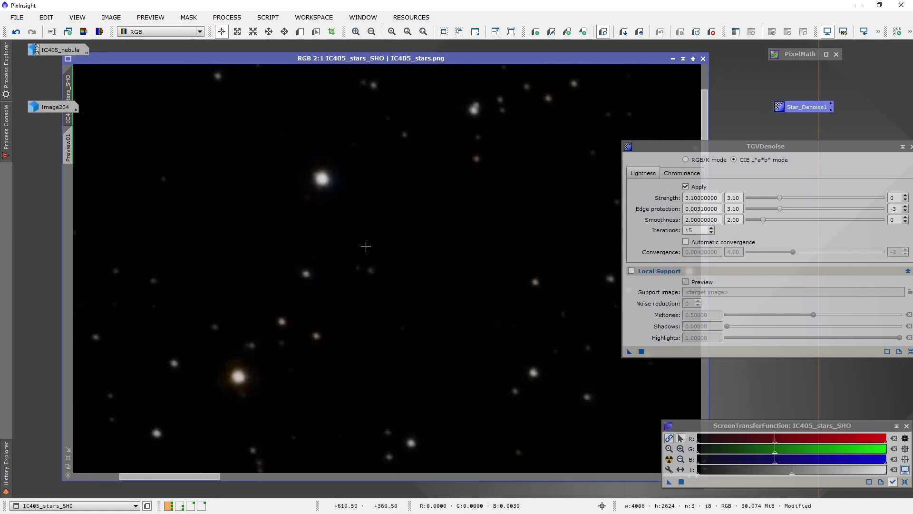
pyautogui.scroll(-2, 379, 251)
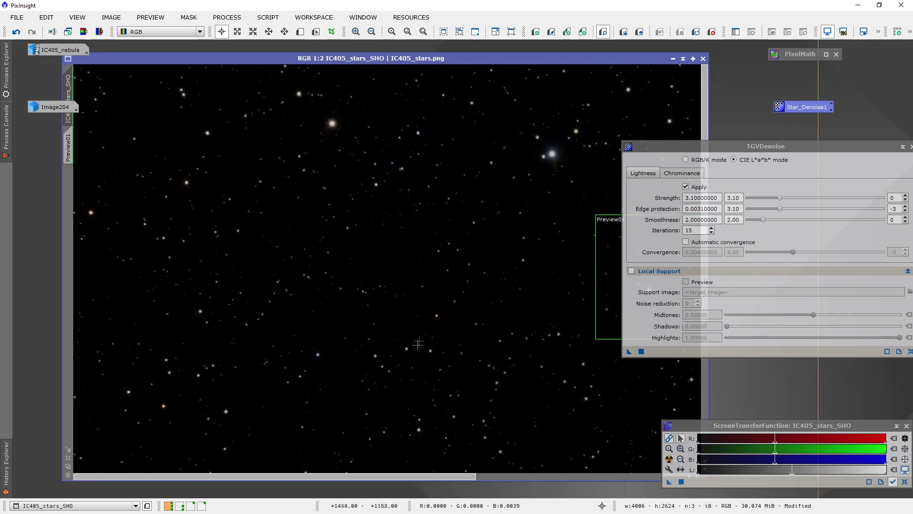
pyautogui.scroll(2, 418, 347)
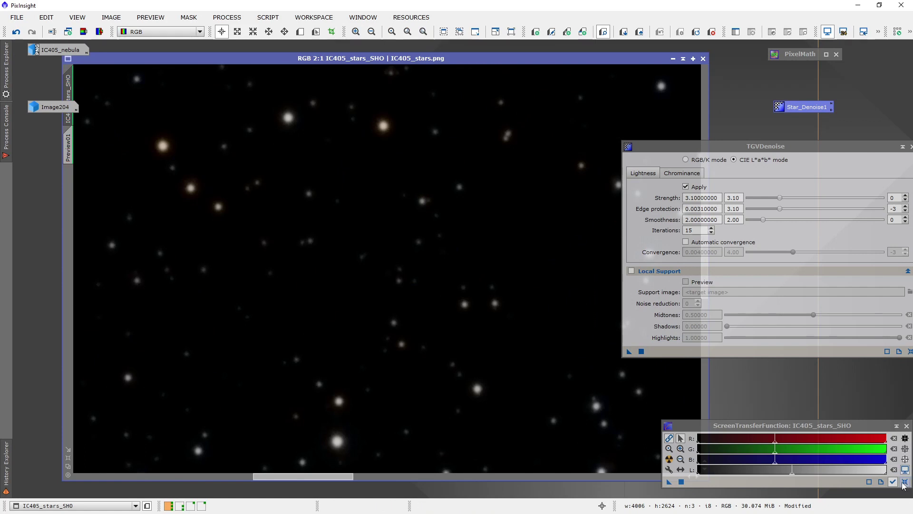
# Step: Reset the star layer's screen stretch and zoom around the stars
pyautogui.click(905, 481)
pyautogui.scroll(-2, 372, 227)
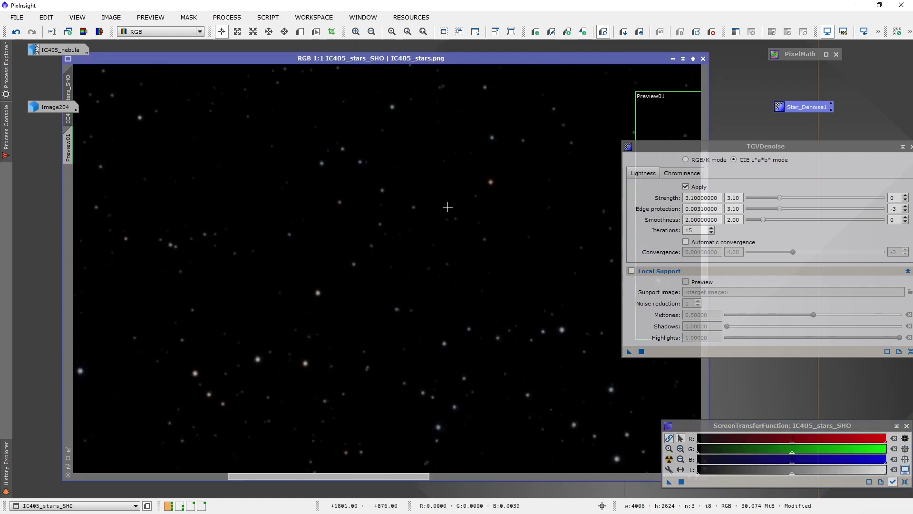
pyautogui.scroll(2, 447, 207)
pyautogui.scroll(-2, 446, 211)
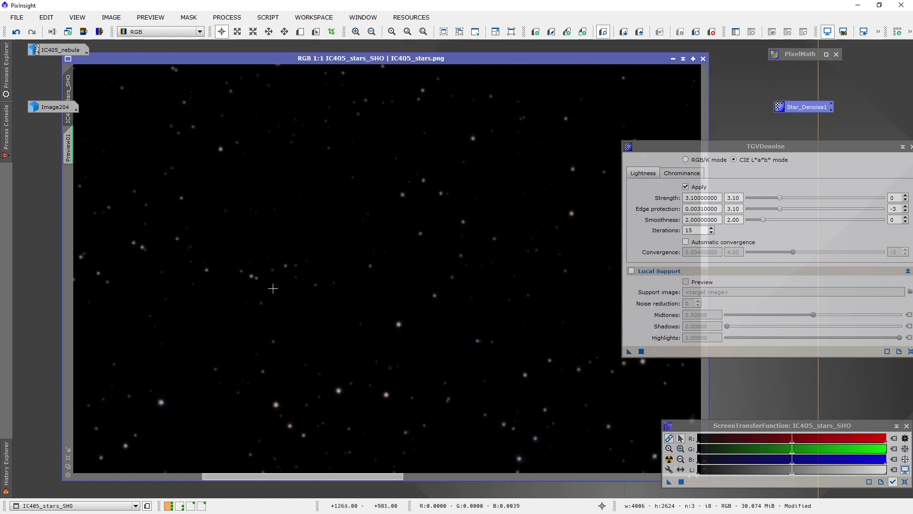
pyautogui.scroll(1, 269, 294)
pyautogui.scroll(-1, 268, 293)
pyautogui.scroll(1, 228, 208)
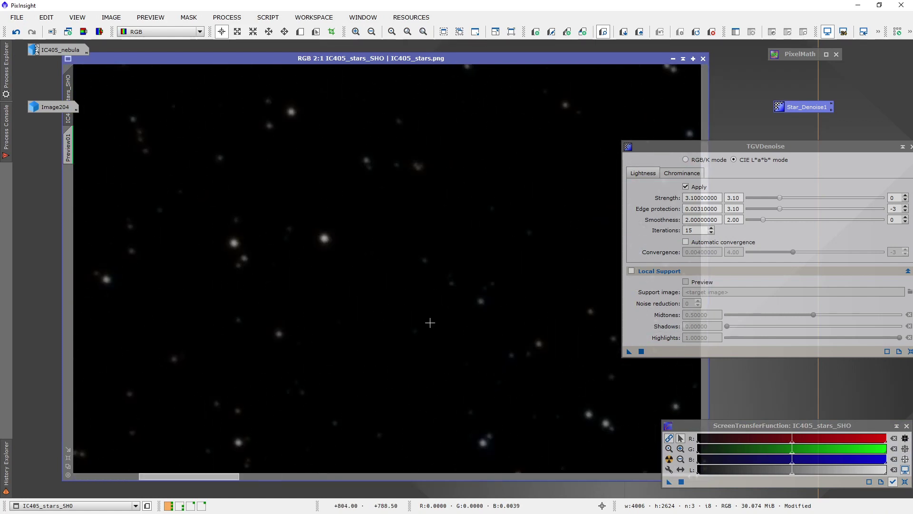
pyautogui.scroll(2, 287, 249)
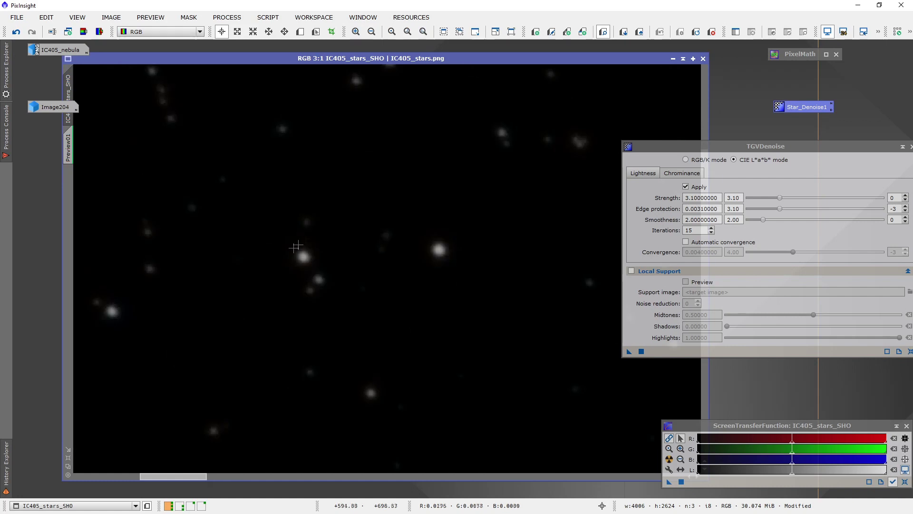
# Step: Undo and redo the denoise to compare stars before and after, keeping the denoised result
pyautogui.click(14, 35)
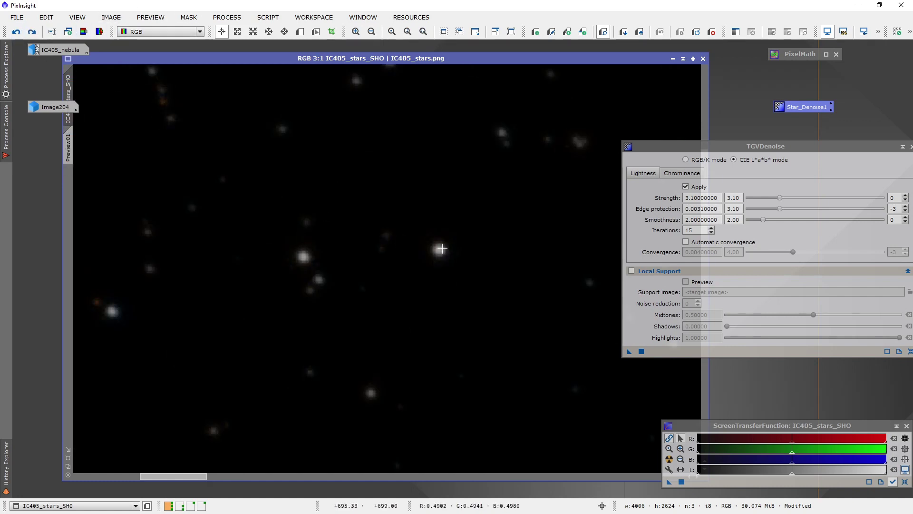
pyautogui.click(30, 33)
pyautogui.scroll(-2, 482, 309)
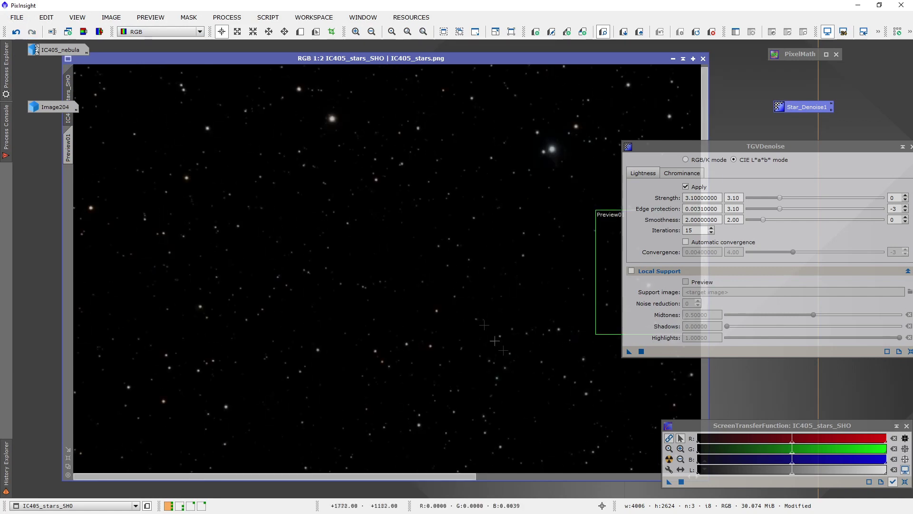
pyautogui.scroll(2, 452, 293)
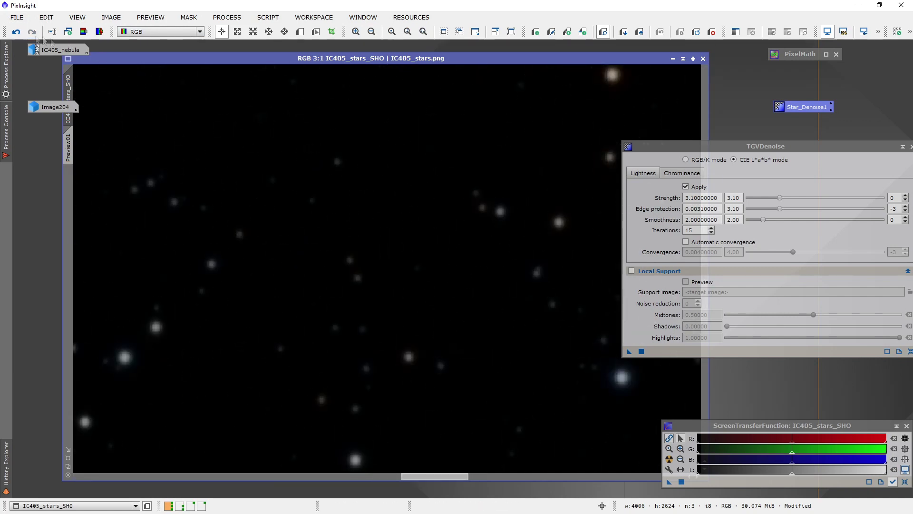
pyautogui.click(32, 32)
pyautogui.scroll(-3, 381, 265)
pyautogui.scroll(-1, 518, 325)
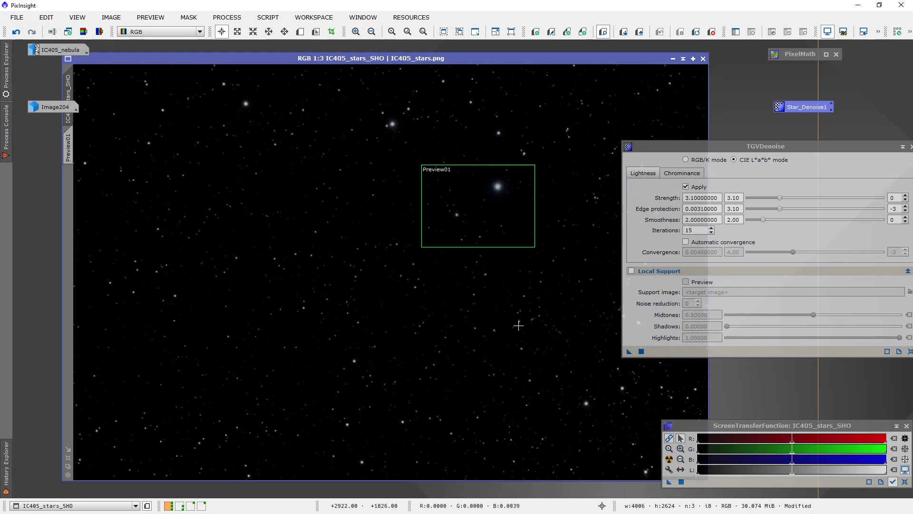
# Step: Boost the star layer's saturation to 1.28182 with ColorSaturation and inspect the result
pyautogui.click(227, 17)
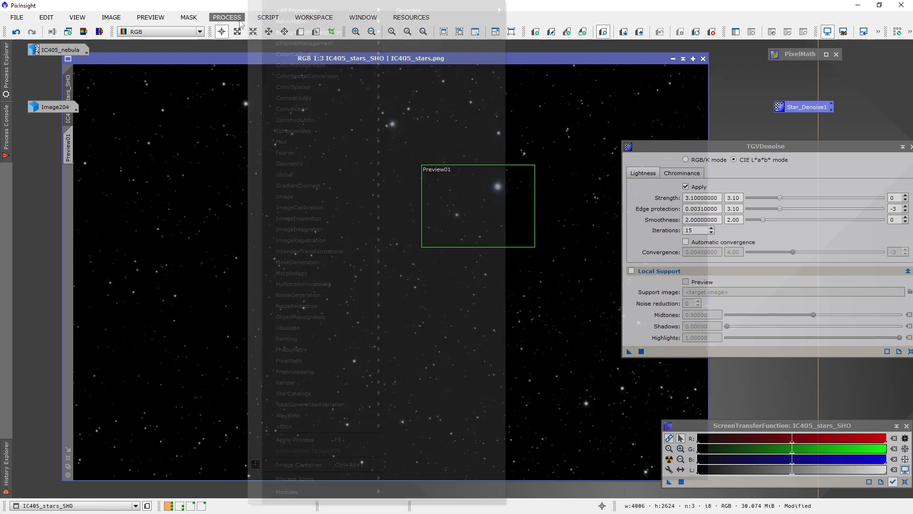
pyautogui.moveTo(320, 252)
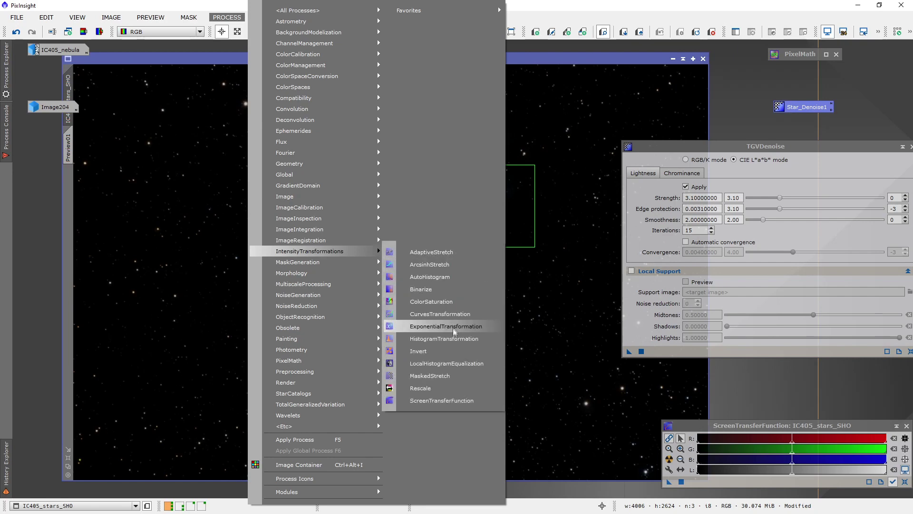
pyautogui.press('Escape')
pyautogui.press('Escape')
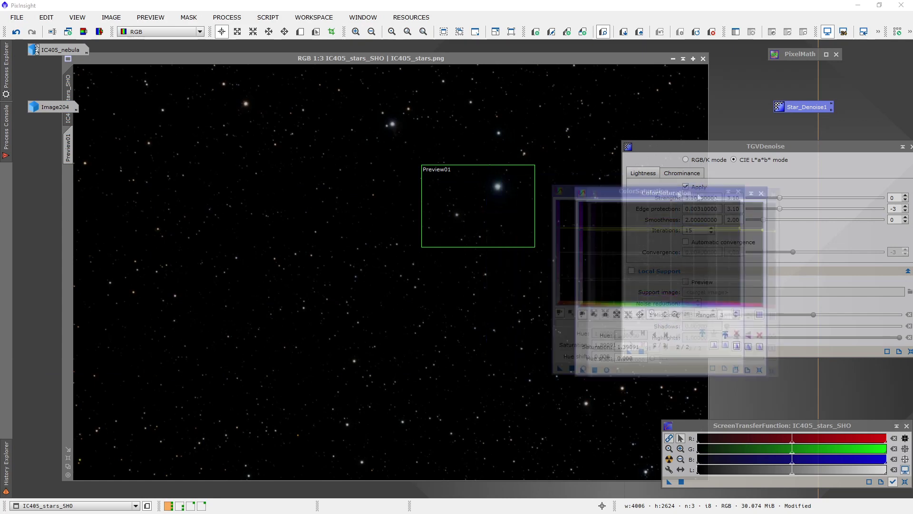
pyautogui.click(653, 376)
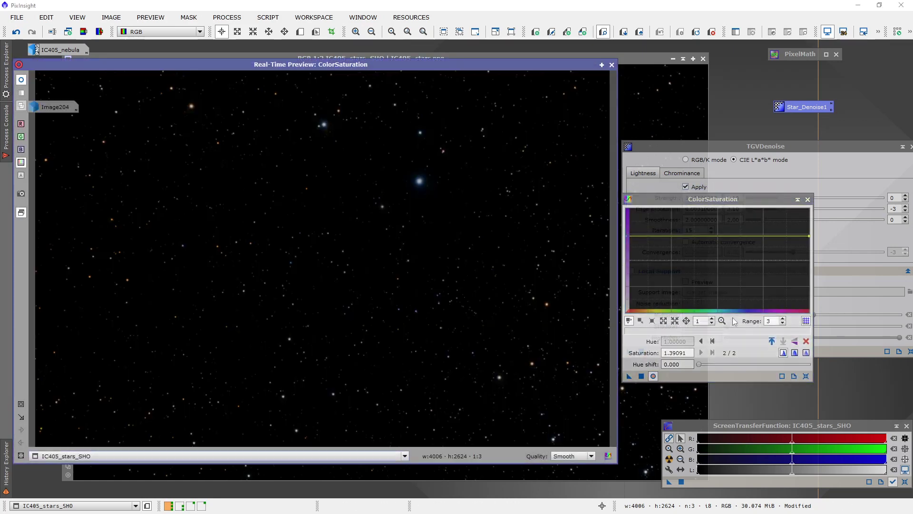
pyautogui.click(658, 365)
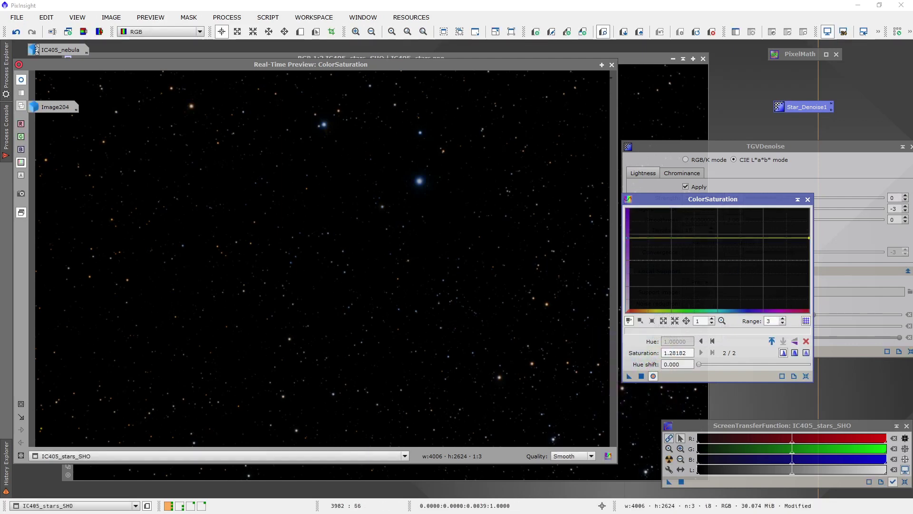
pyautogui.click(612, 65)
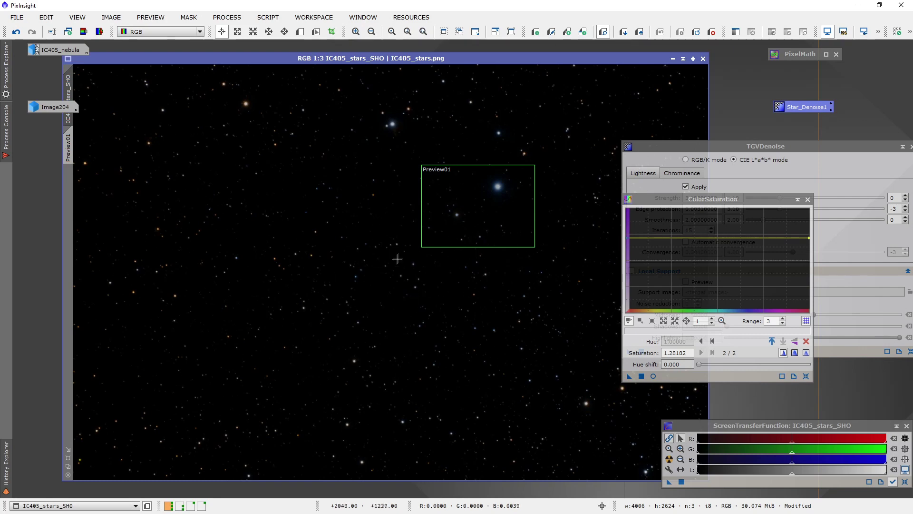
pyautogui.scroll(2, 410, 242)
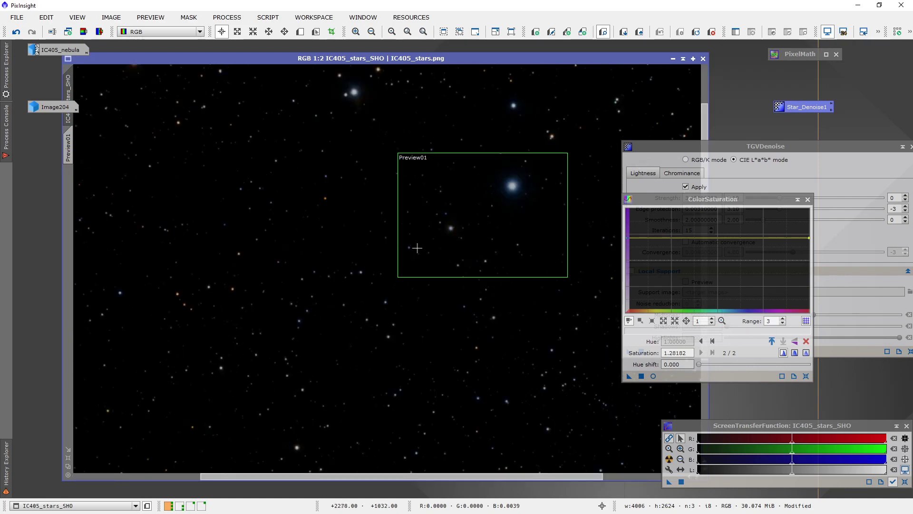
pyautogui.scroll(-1, 336, 289)
pyautogui.scroll(2, 307, 304)
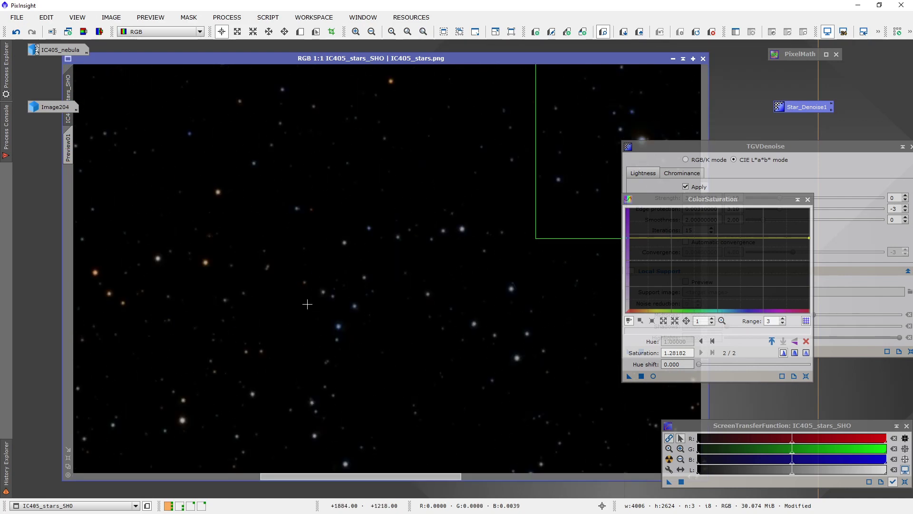
pyautogui.scroll(-3, 308, 303)
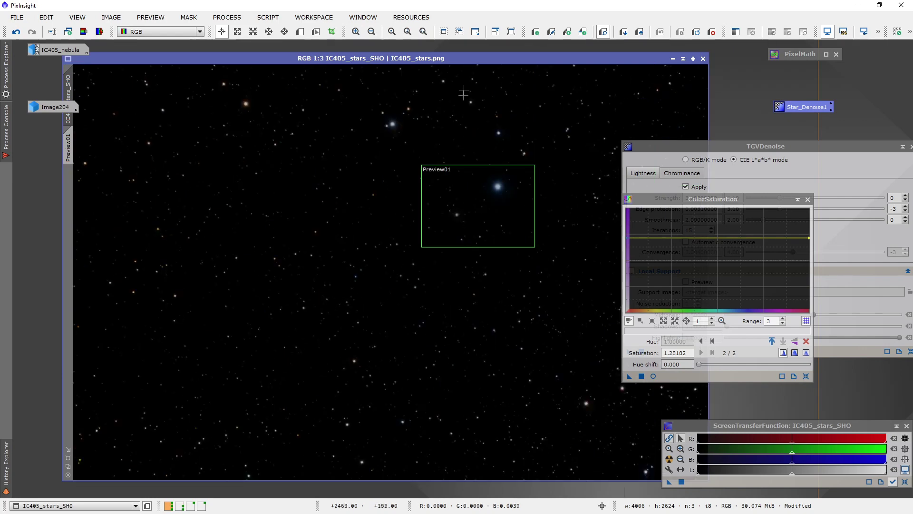
# Step: Close the TGVDenoise and ColorSaturation tools
pyautogui.moveTo(501, 58); pyautogui.dragTo(480, 58)
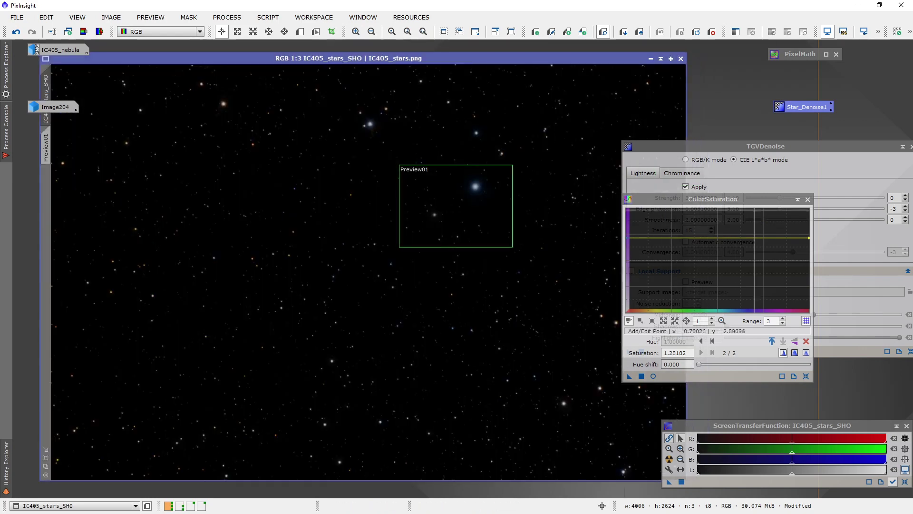
pyautogui.moveTo(810, 149); pyautogui.dragTo(742, 148)
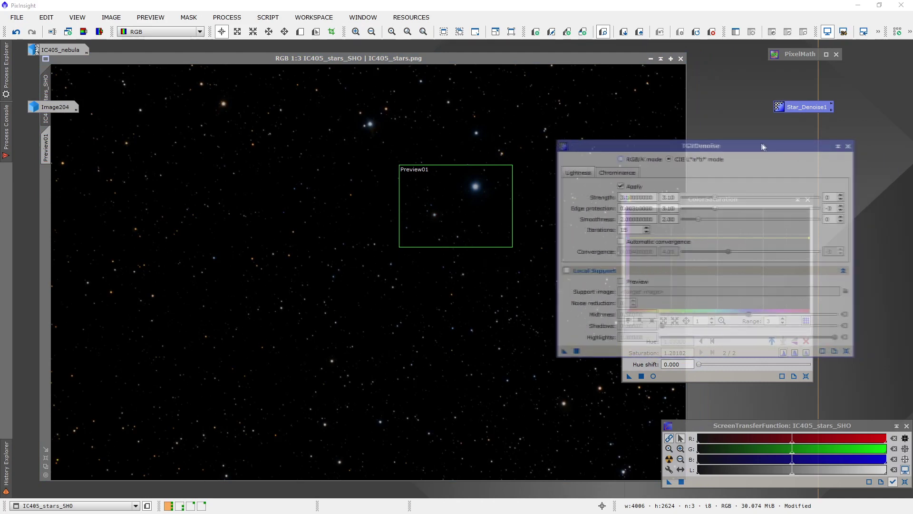
pyautogui.click(843, 147)
pyautogui.moveTo(750, 199); pyautogui.dragTo(797, 184)
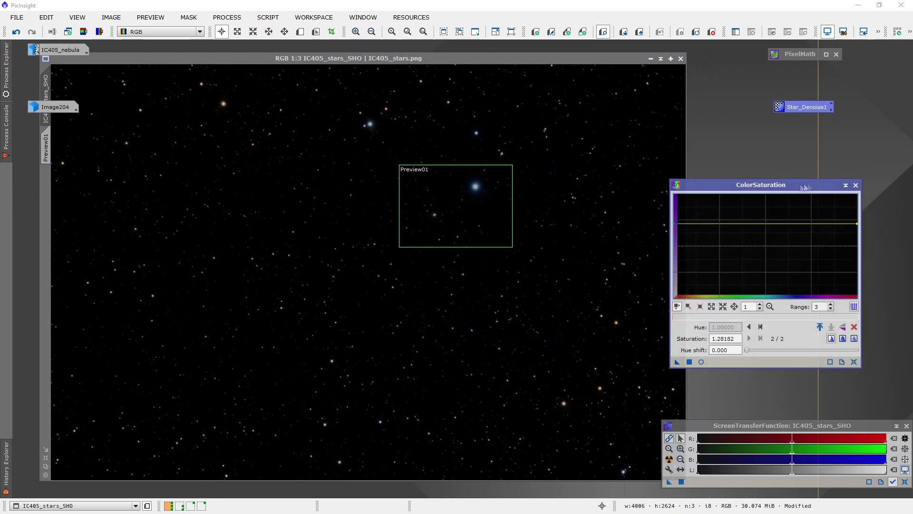
pyautogui.click(855, 183)
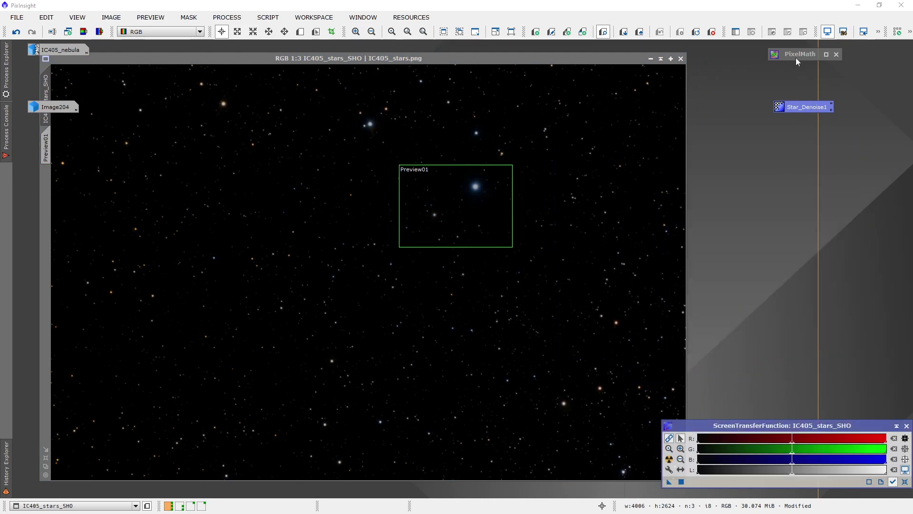
# Step: Rerun PixelMath IC405_nebula+IC405_stars_SHO to create Image205 and zoom in on it
pyautogui.doubleClick(796, 56)
pyautogui.moveTo(709, 90); pyautogui.dragTo(708, 73)
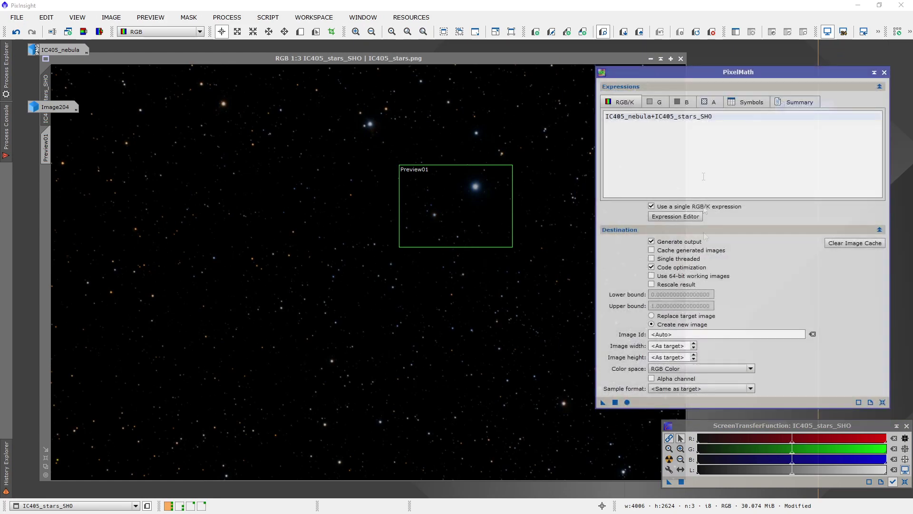
pyautogui.click(615, 403)
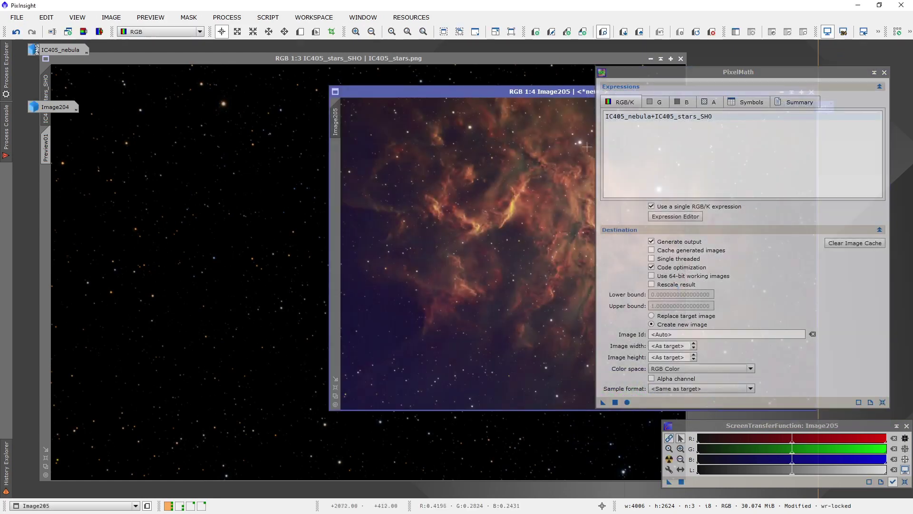
pyautogui.moveTo(535, 95); pyautogui.dragTo(362, 107)
pyautogui.scroll(2, 346, 279)
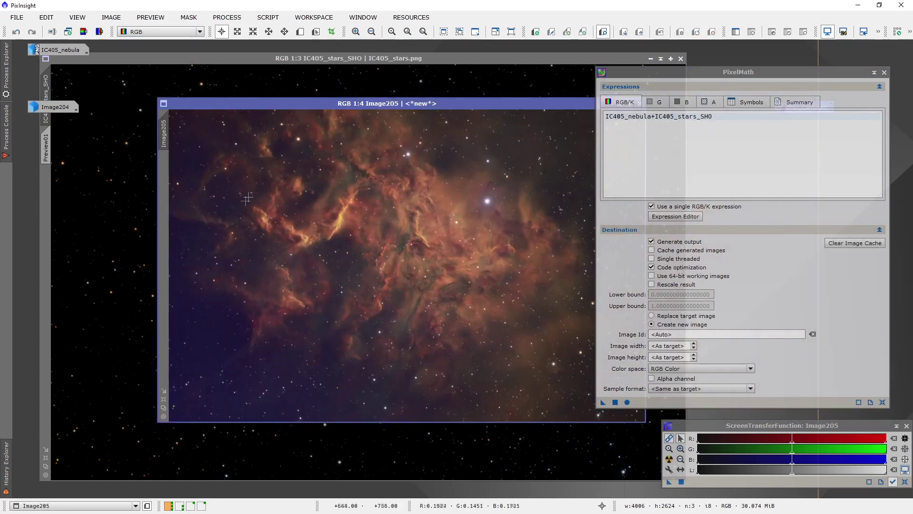
pyautogui.scroll(2, 408, 226)
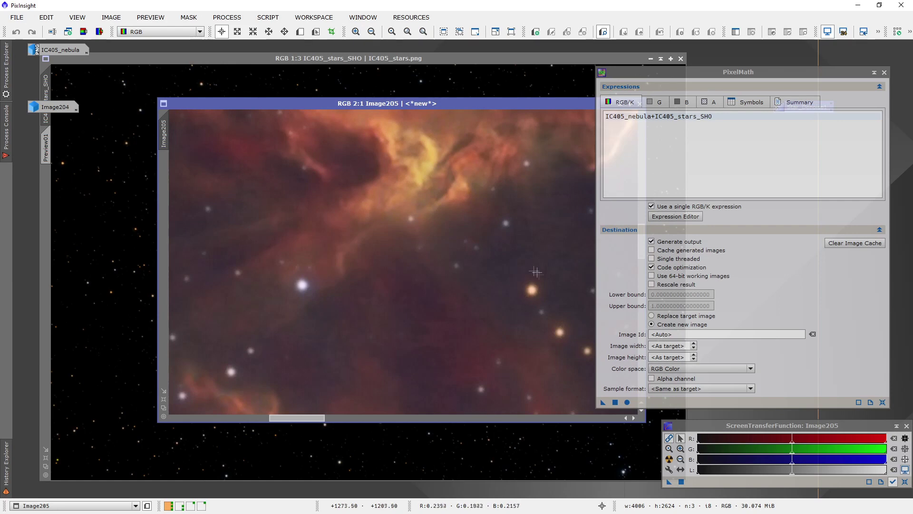
pyautogui.scroll(-2, 445, 295)
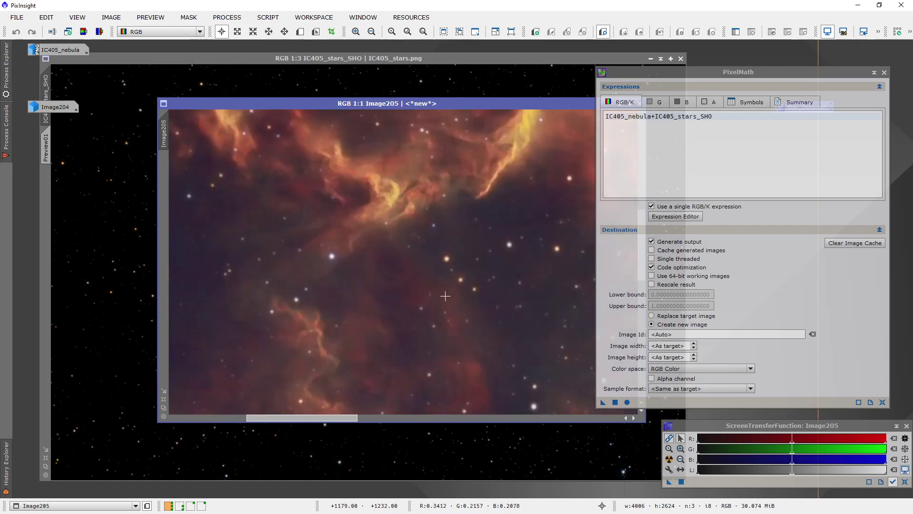
# Step: Restore Image204 and zoom in to compare it with Image205
pyautogui.doubleClick(51, 108)
pyautogui.scroll(4, 376, 223)
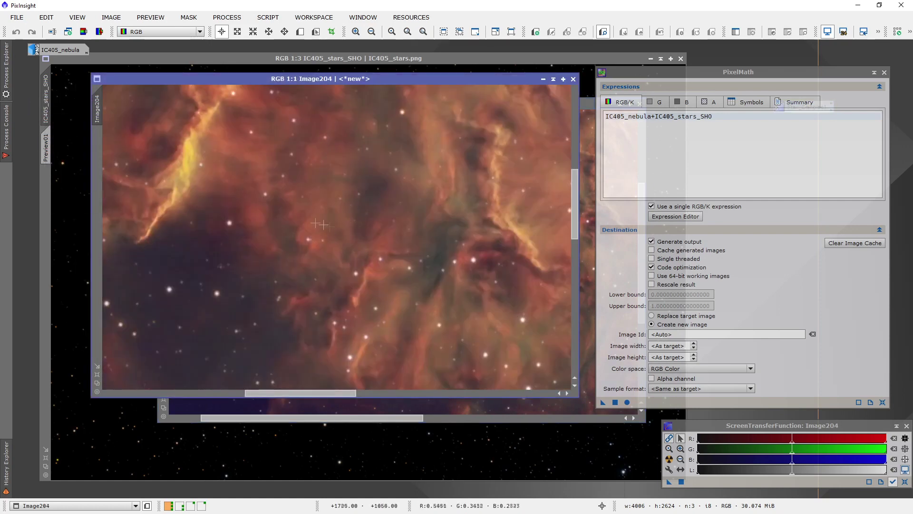
pyautogui.scroll(1, 311, 237)
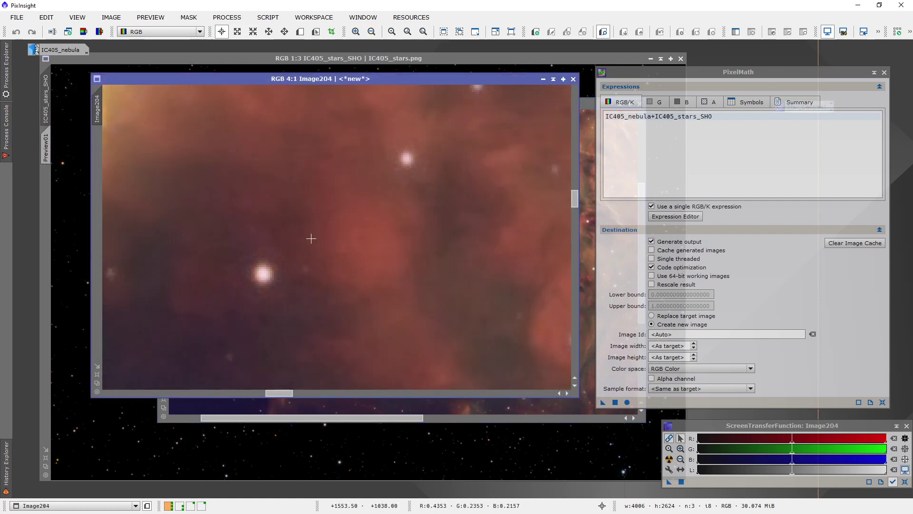
pyautogui.scroll(-2, 317, 242)
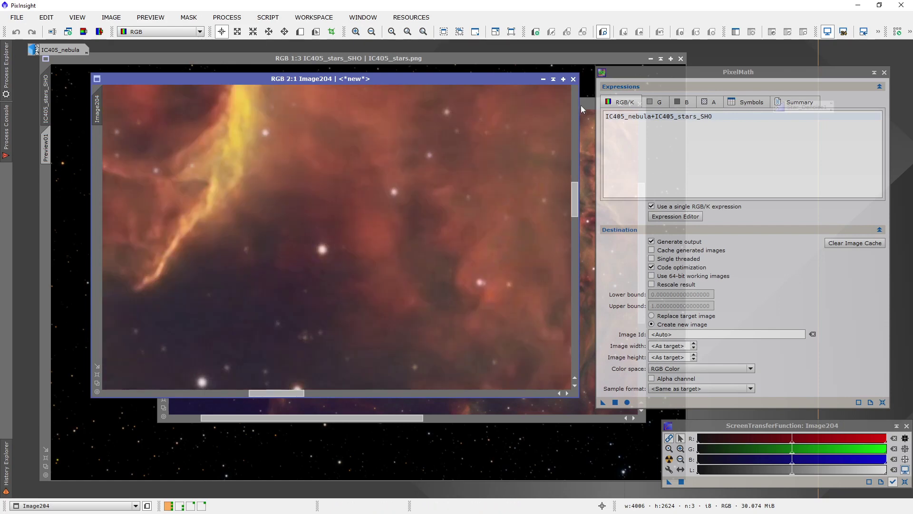
pyautogui.scroll(4, 453, 259)
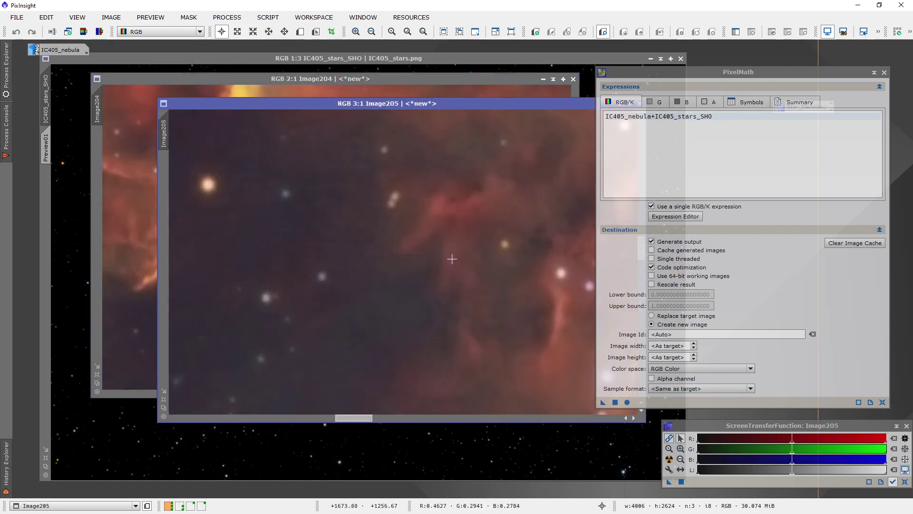
pyautogui.scroll(-2, 316, 271)
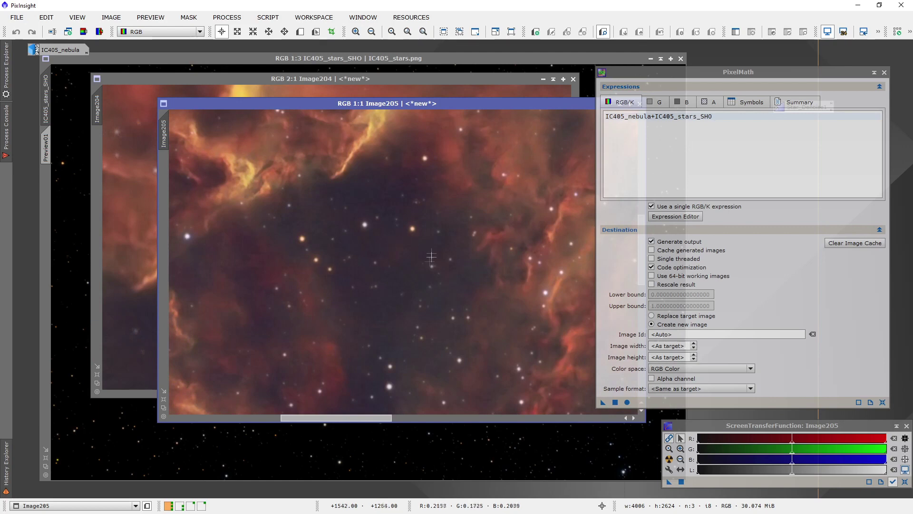
# Step: Reposition Image205 where Image204 sat, then switch to the Sadr_stars workspace
pyautogui.moveTo(438, 105); pyautogui.dragTo(352, 117)
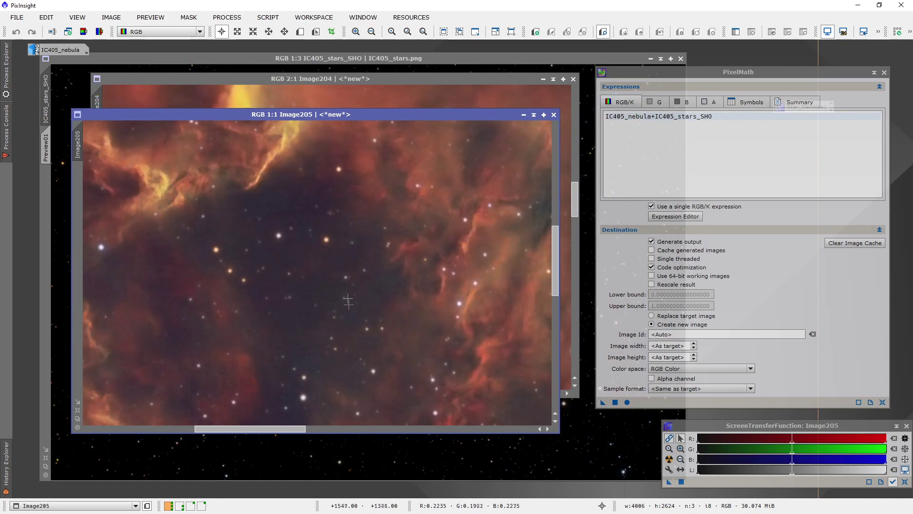
pyautogui.scroll(1, 359, 292)
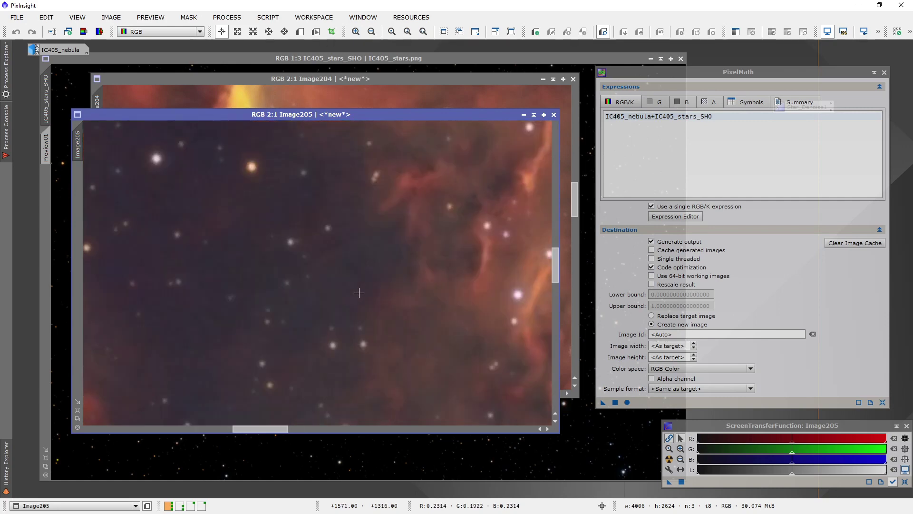
pyautogui.scroll(-4, 359, 293)
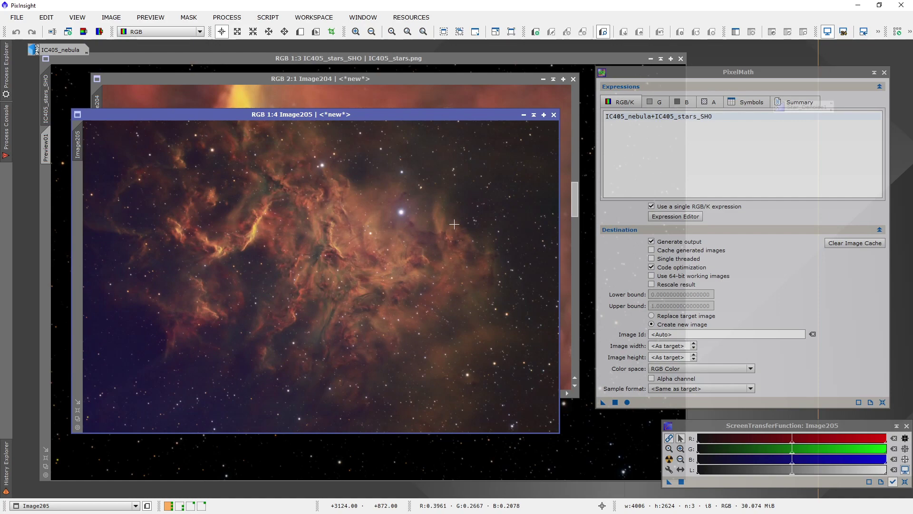
pyautogui.moveTo(429, 111); pyautogui.dragTo(450, 75)
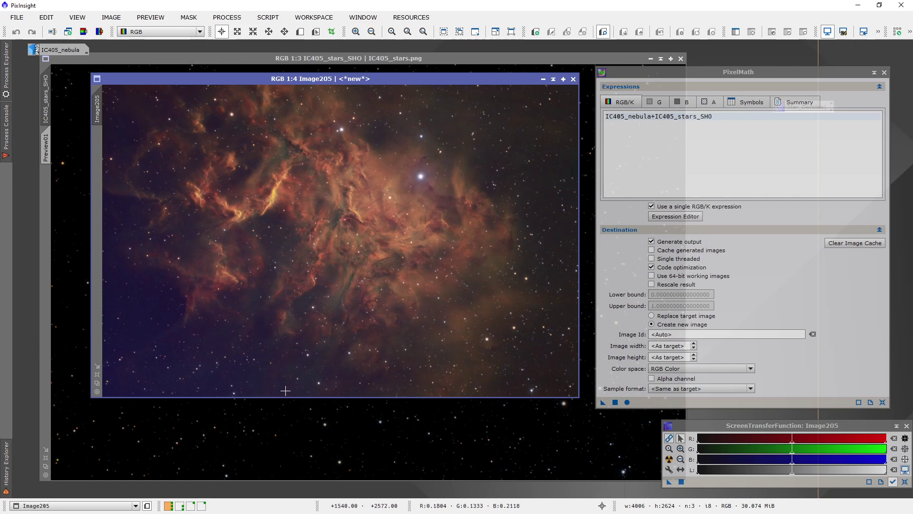
pyautogui.click(180, 505)
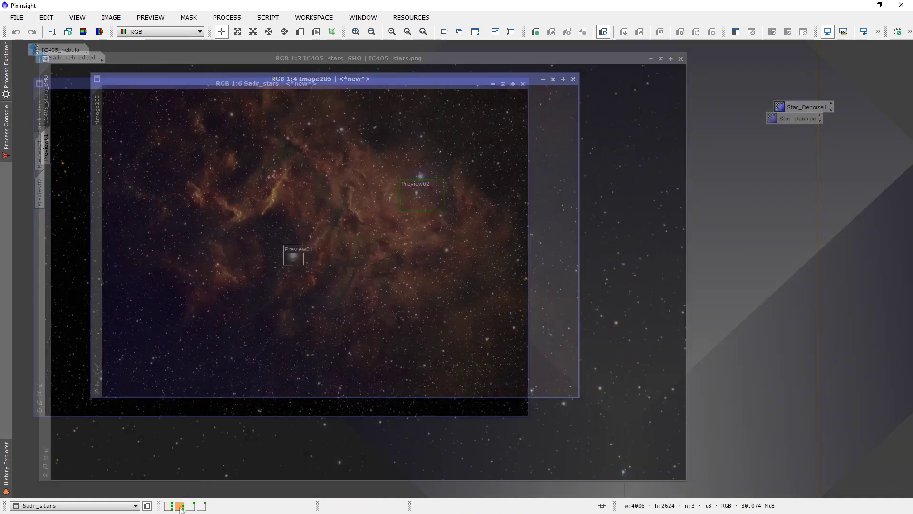
# Step: Move the Sadr_stars window toward the middle and zoom in on it
pyautogui.moveTo(333, 85); pyautogui.dragTo(452, 93)
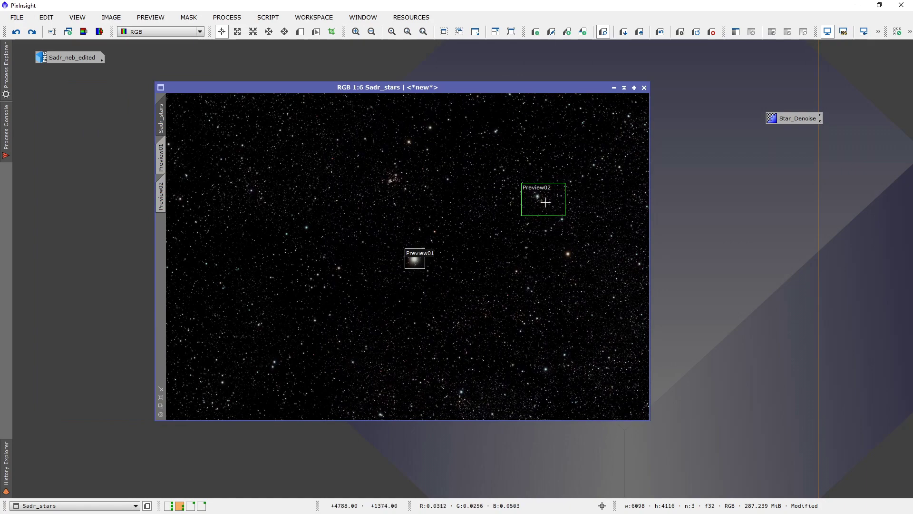
pyautogui.scroll(1, 538, 216)
pyautogui.scroll(1, 538, 216)
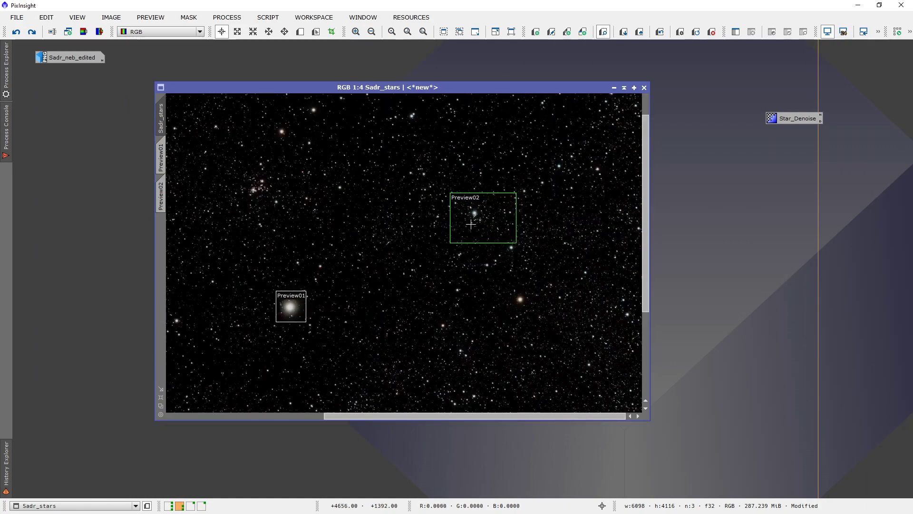
pyautogui.scroll(1, 435, 256)
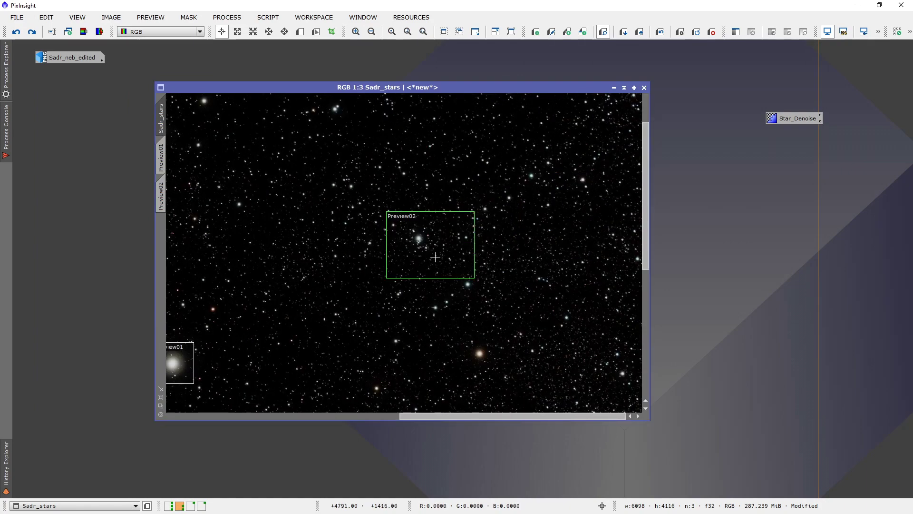
# Step: Show only Preview02 at 3:1 and load the Star_Denoise TGVDenoise settings
pyautogui.click(161, 195)
pyautogui.scroll(2, 409, 262)
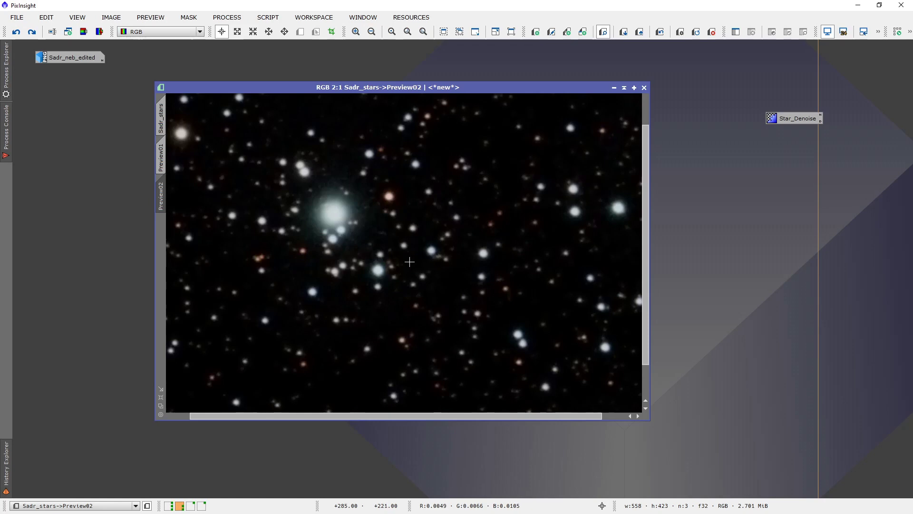
pyautogui.scroll(1, 374, 230)
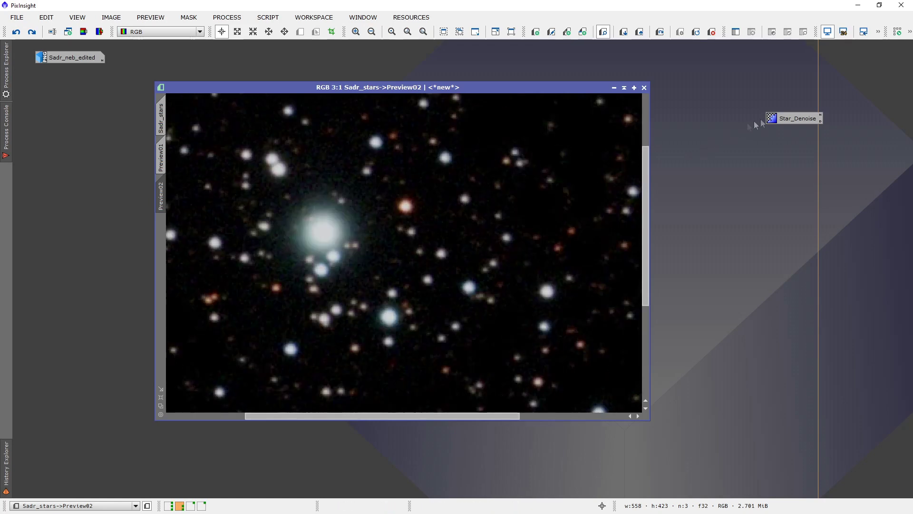
pyautogui.doubleClick(788, 119)
# Step: Apply TGVDenoise (strength 3.10, 15 iterations) to the Sadr_stars Preview02
pyautogui.moveTo(781, 130); pyautogui.dragTo(835, 147)
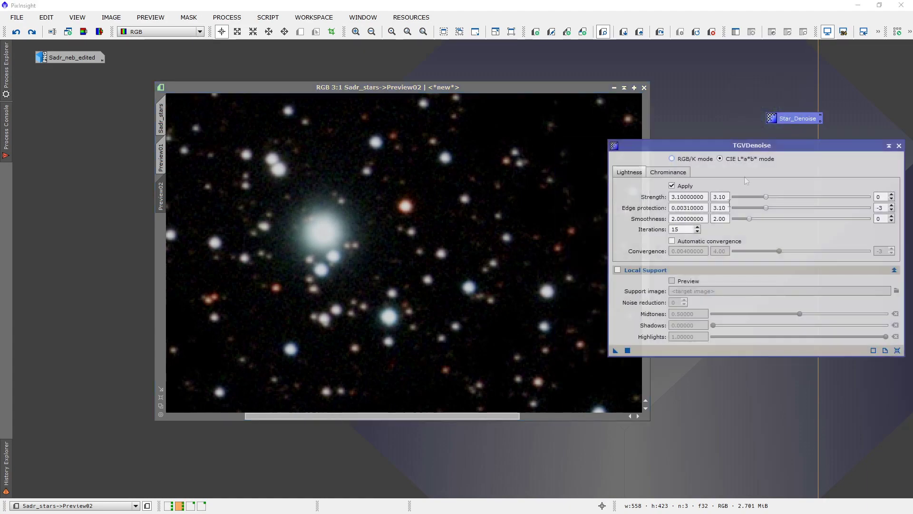
pyautogui.click(627, 350)
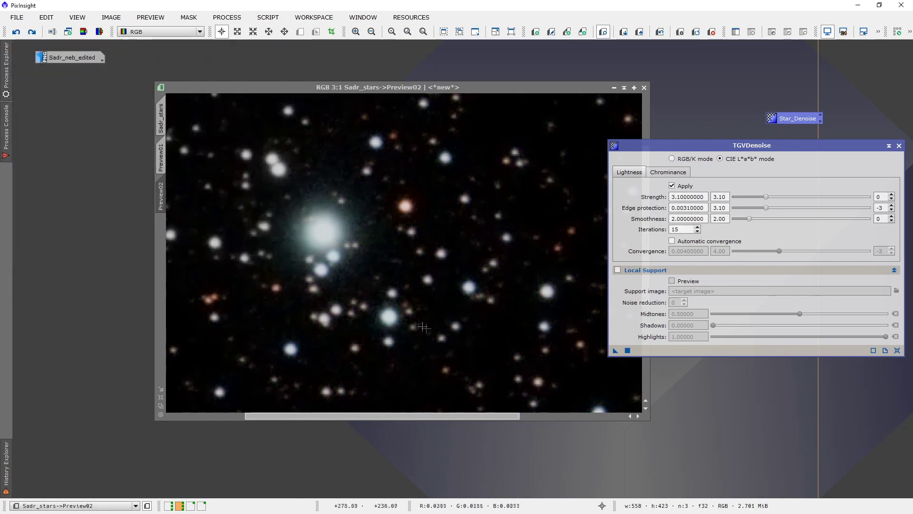
pyautogui.scroll(1, 374, 274)
pyautogui.scroll(-2, 374, 275)
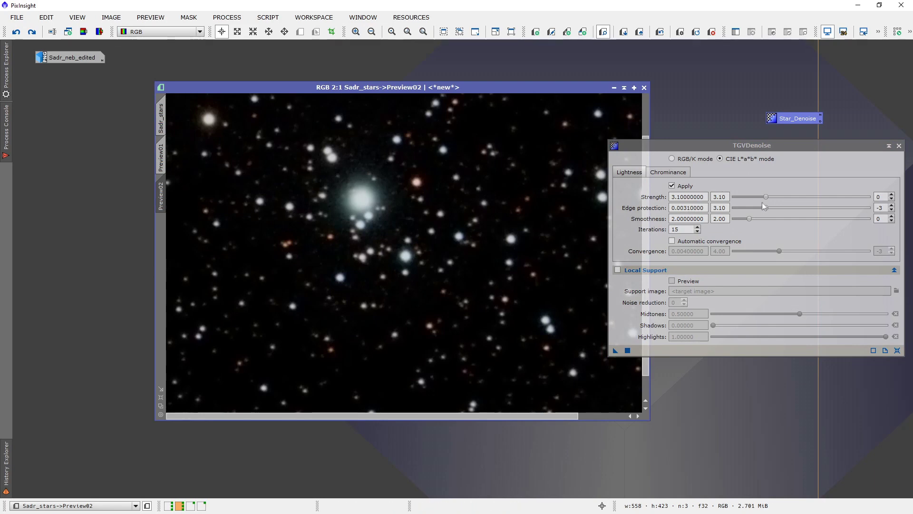
# Step: Raise TGVDenoise edge protection to 5.30 and reapply it to Preview02
pyautogui.moveTo(768, 211); pyautogui.dragTo(798, 213)
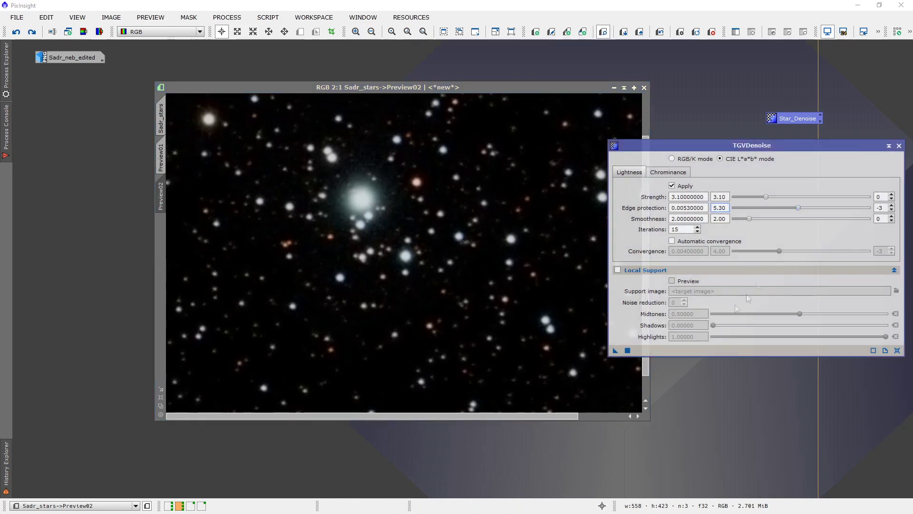
pyautogui.click(627, 351)
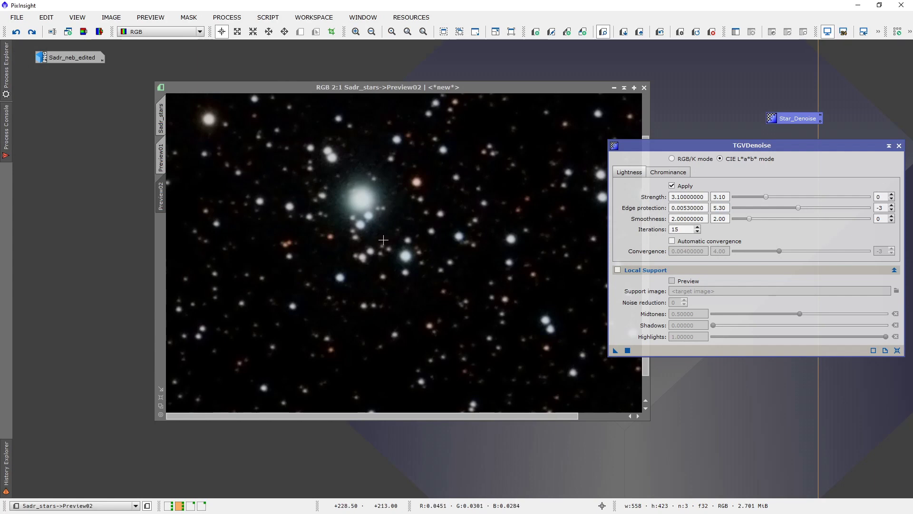
pyautogui.scroll(-1, 323, 249)
pyautogui.scroll(2, 387, 234)
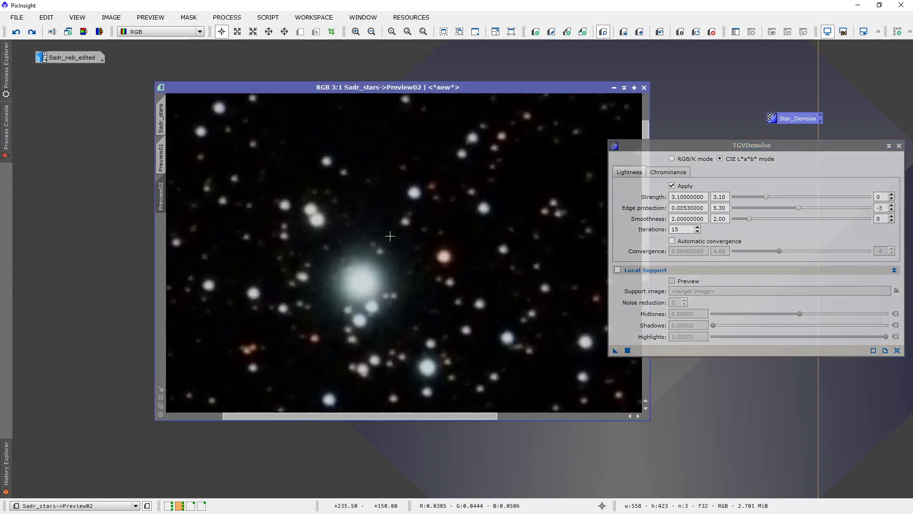
pyautogui.scroll(-1, 390, 236)
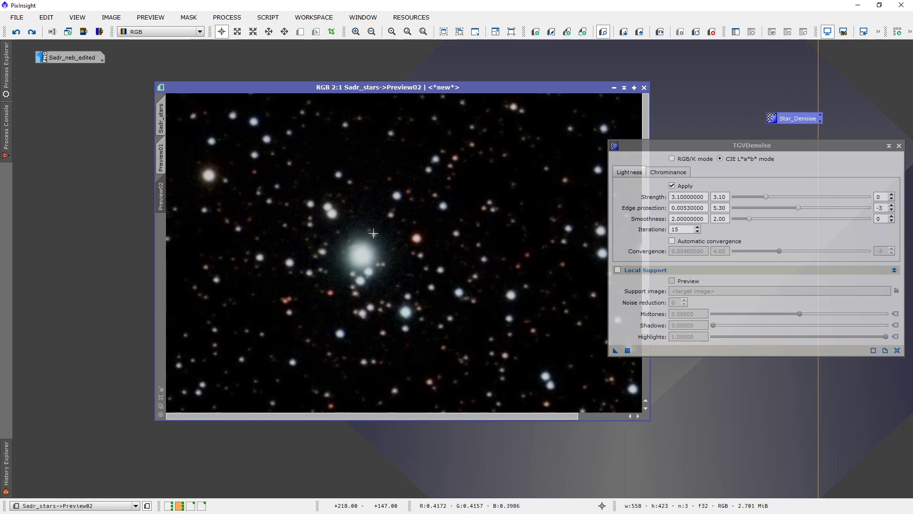
pyautogui.scroll(-1, 374, 233)
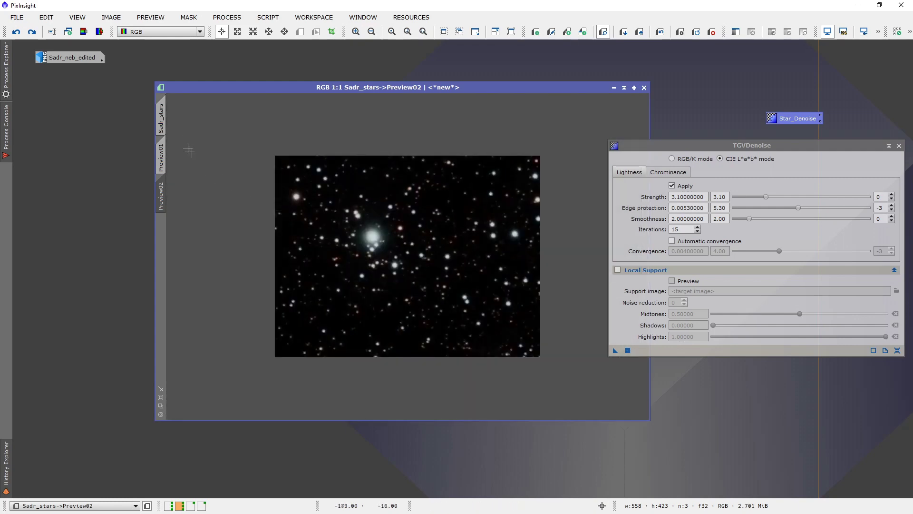
# Step: Lower the edge protection slightly to 5.15, with TGVDenoise placed over the image
pyautogui.moveTo(169, 113)
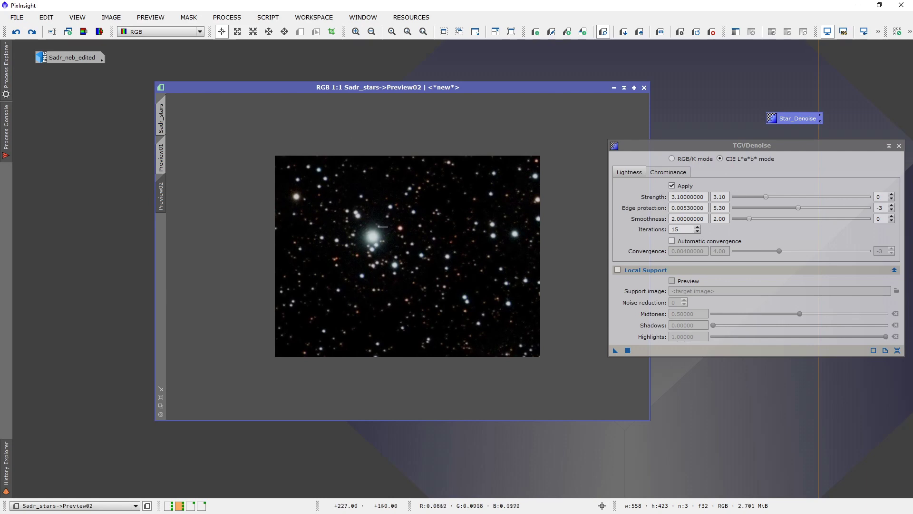
pyautogui.scroll(1, 382, 228)
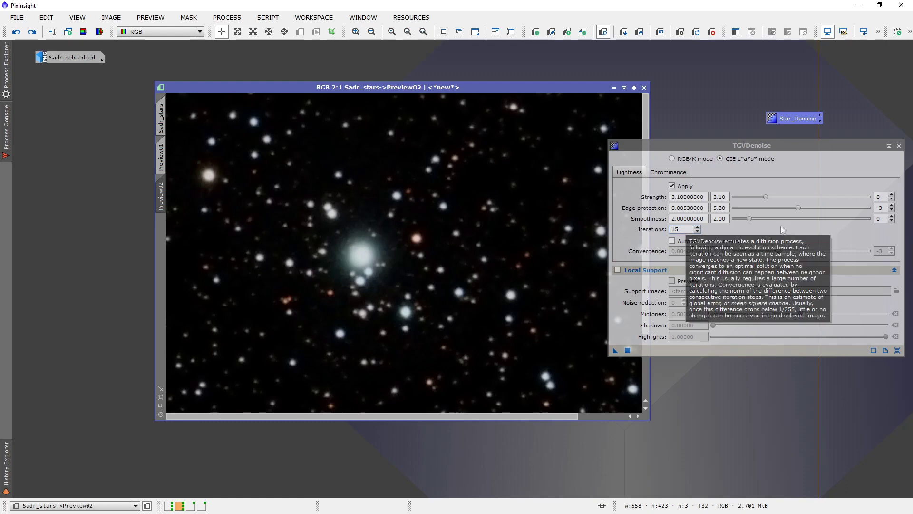
pyautogui.moveTo(798, 207); pyautogui.dragTo(797, 208)
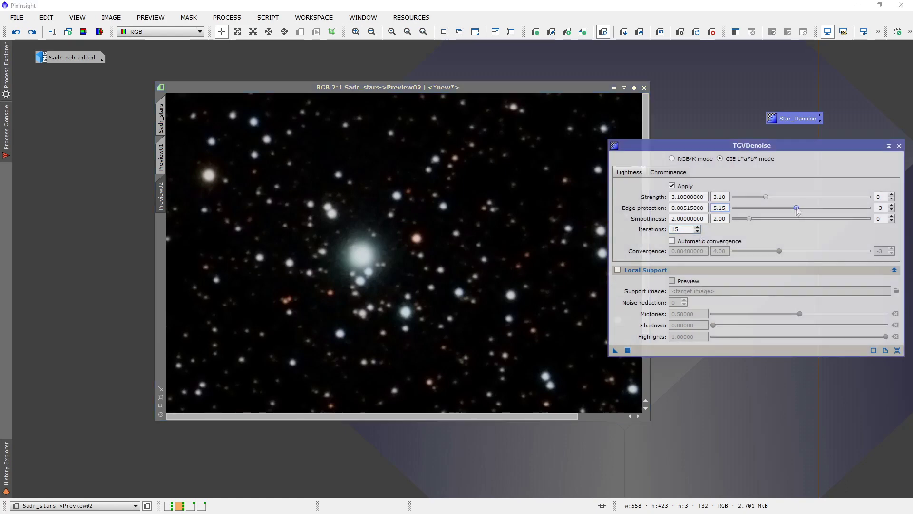
pyautogui.moveTo(779, 145); pyautogui.dragTo(336, 158)
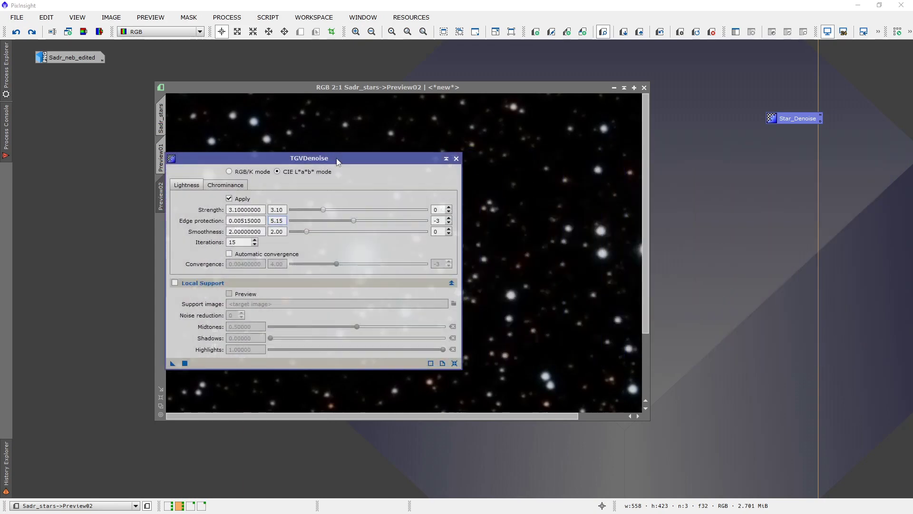